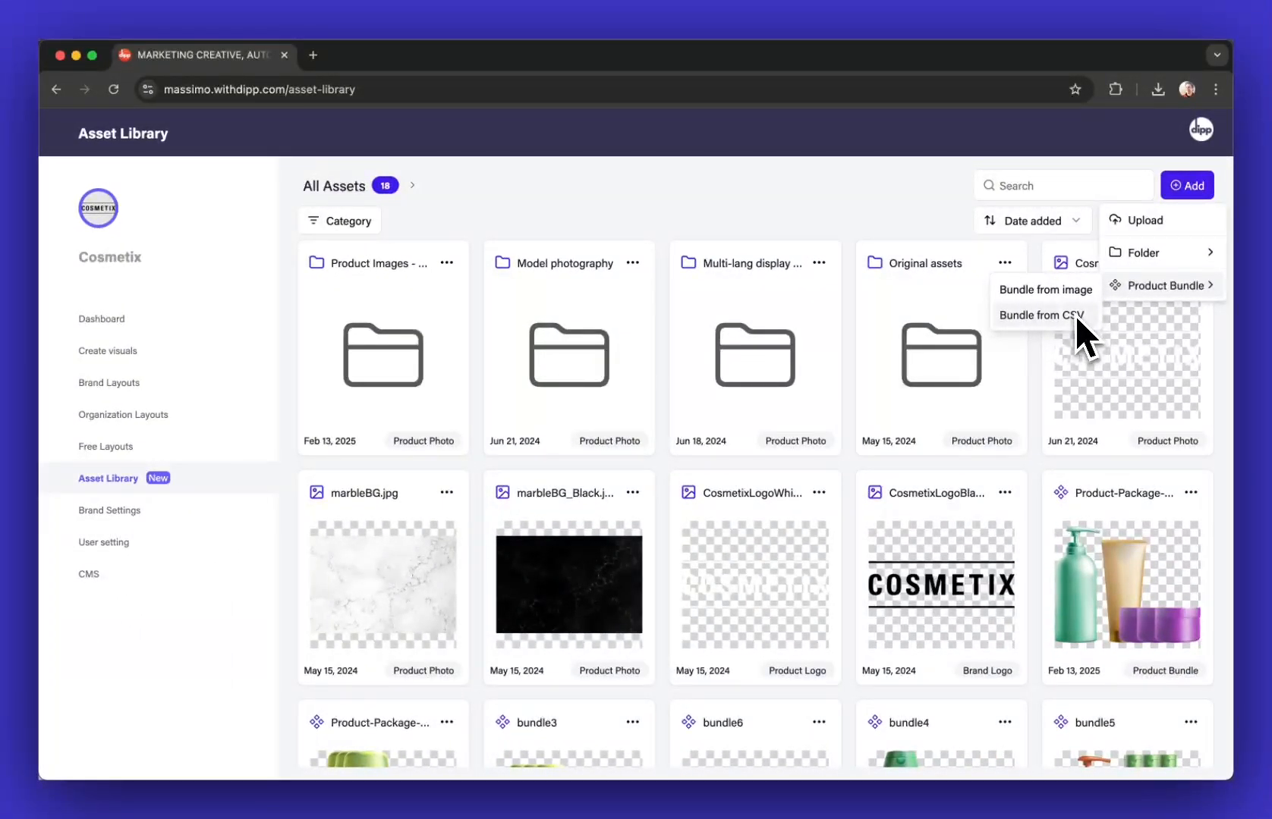
Start a product bundle from CSV and download the CSV template.
click(1062, 317)
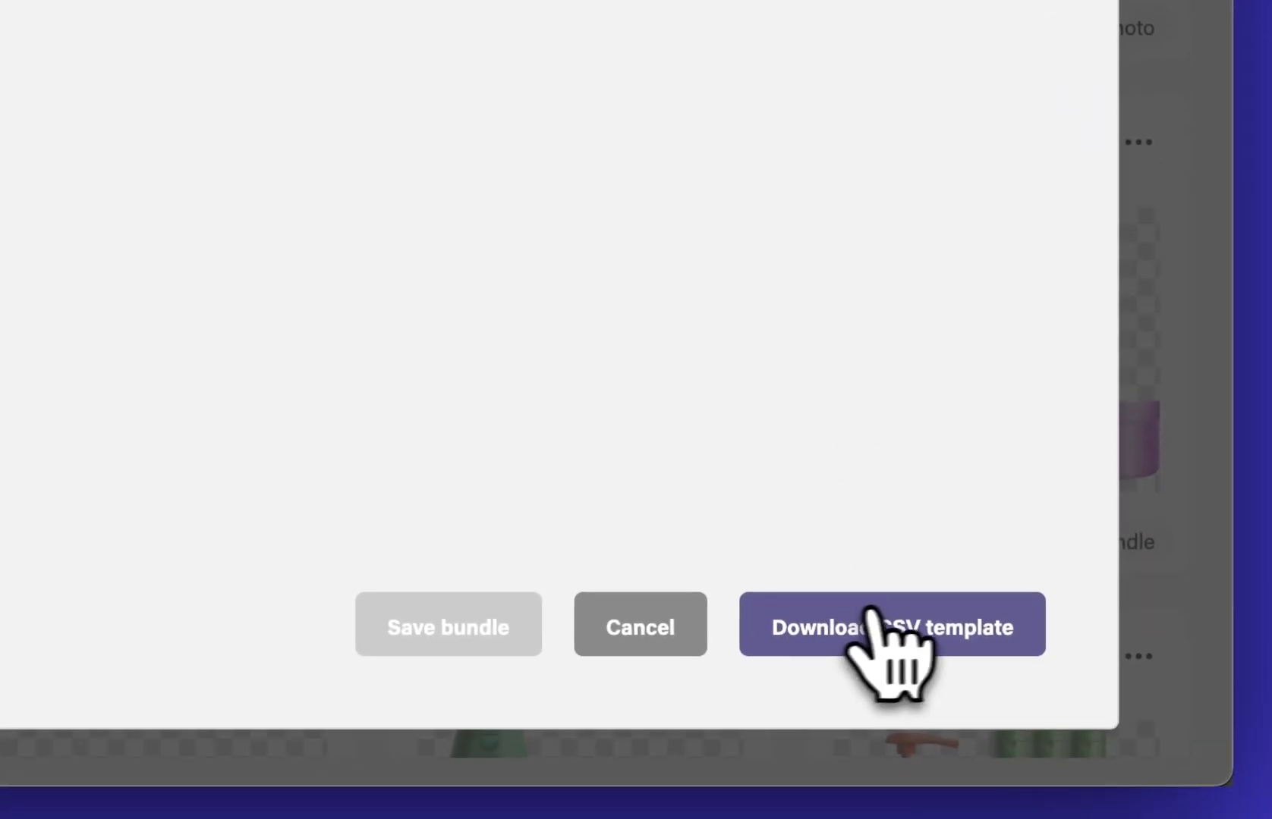
click(953, 645)
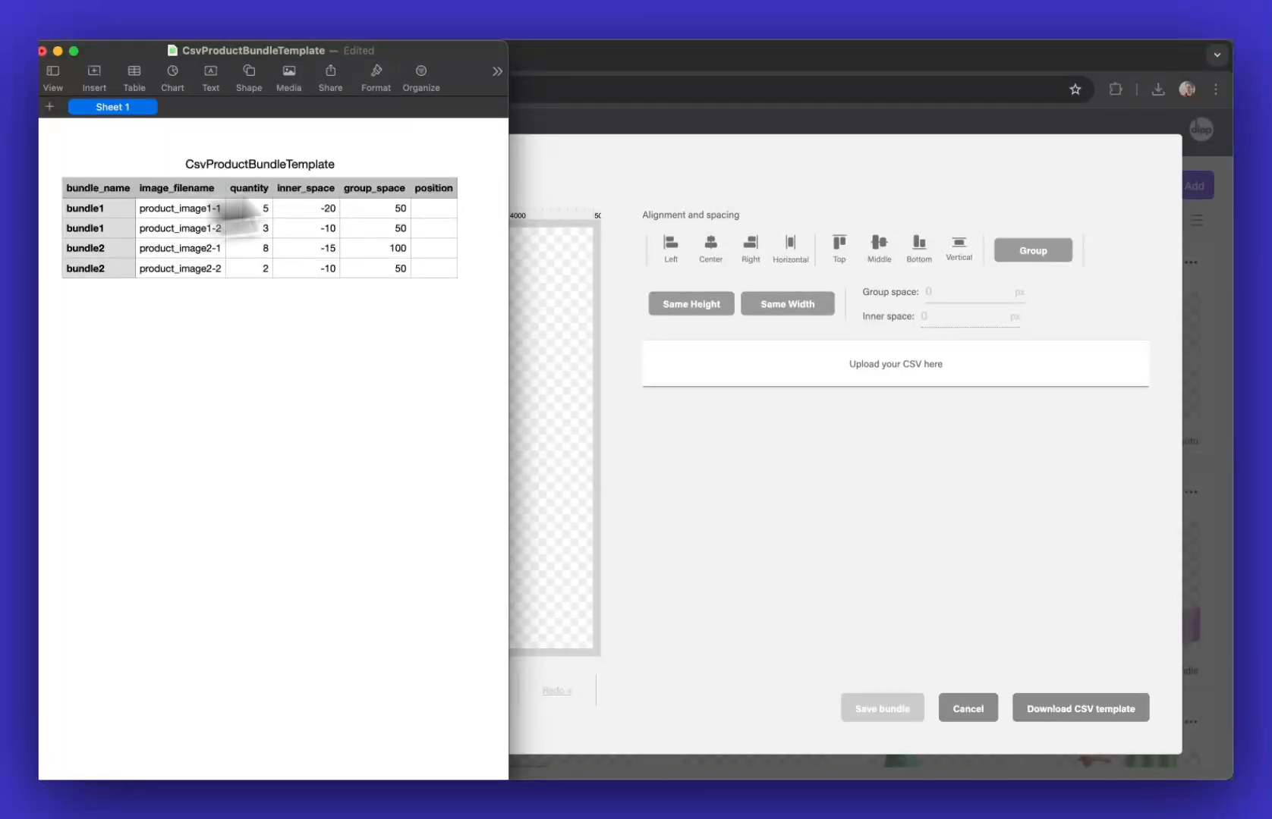
Return to the asset library in the browser and open the "Product Images - no background" folder.
click(724, 120)
click(725, 122)
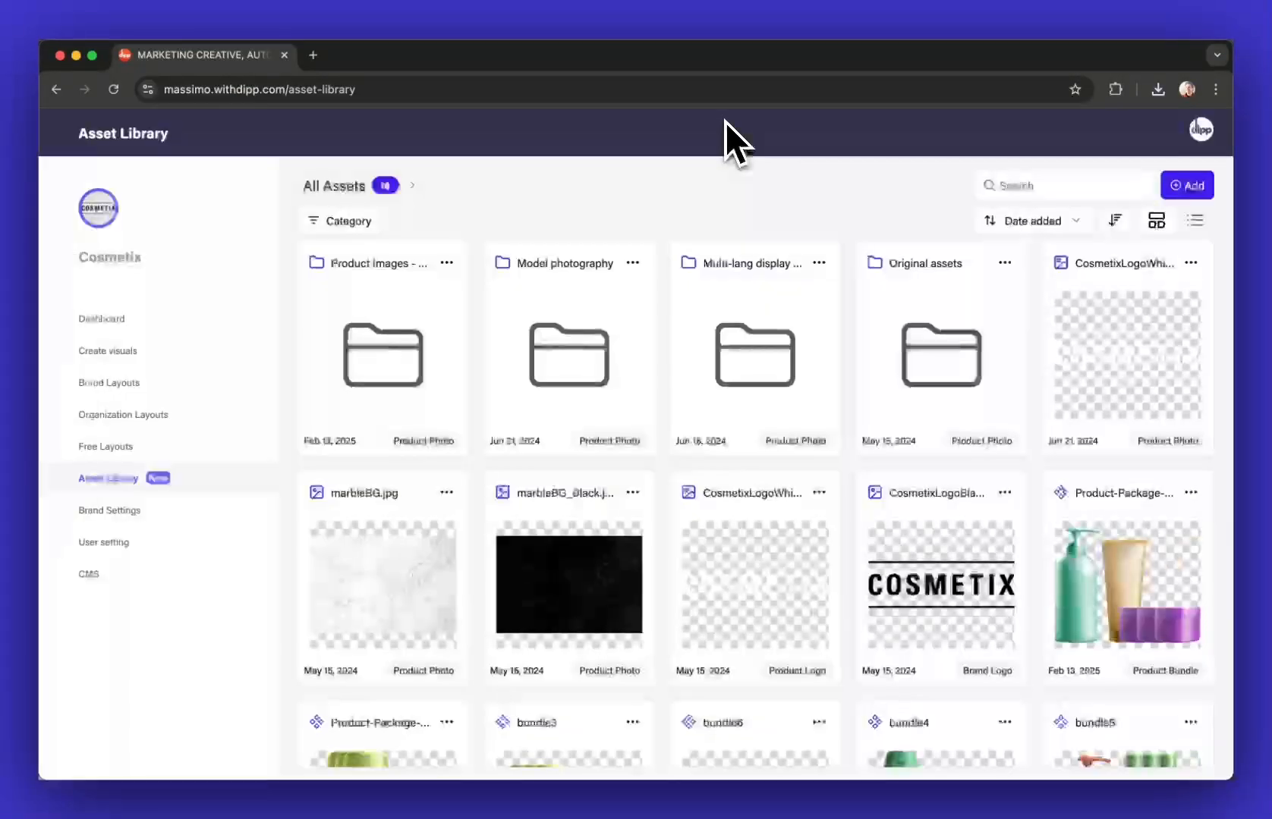
click(365, 363)
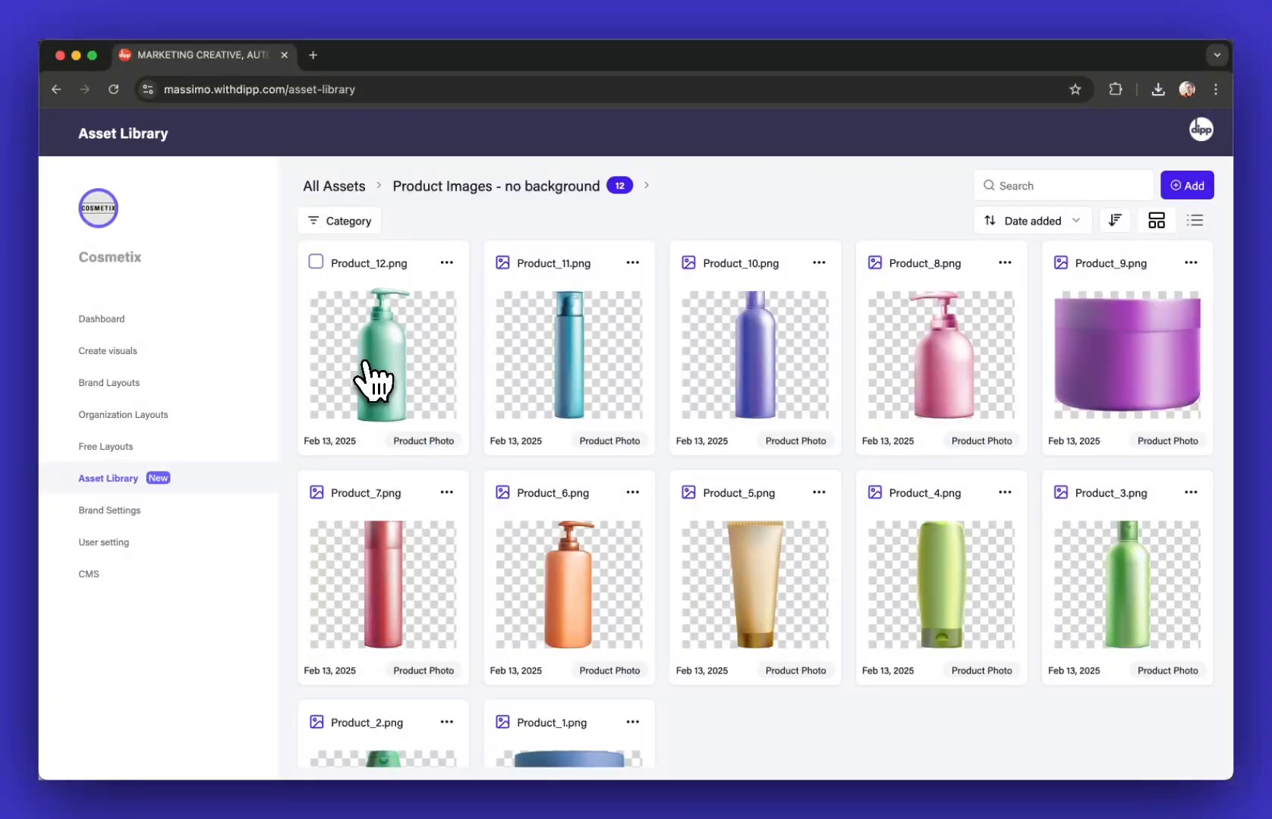
Select Product_12.png, Product_9.png and Product_1.png and copy their file names.
click(316, 262)
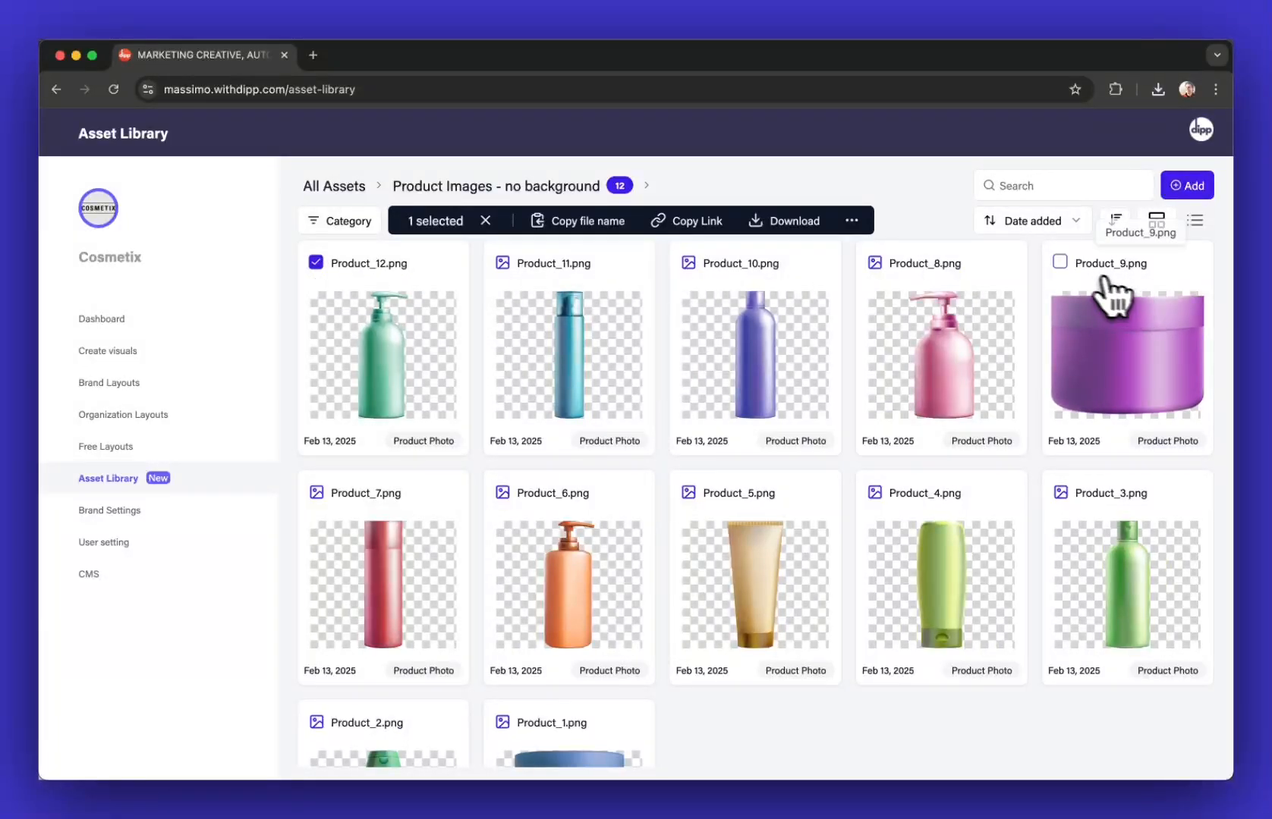
click(1060, 264)
scroll(875, 467, down, 3)
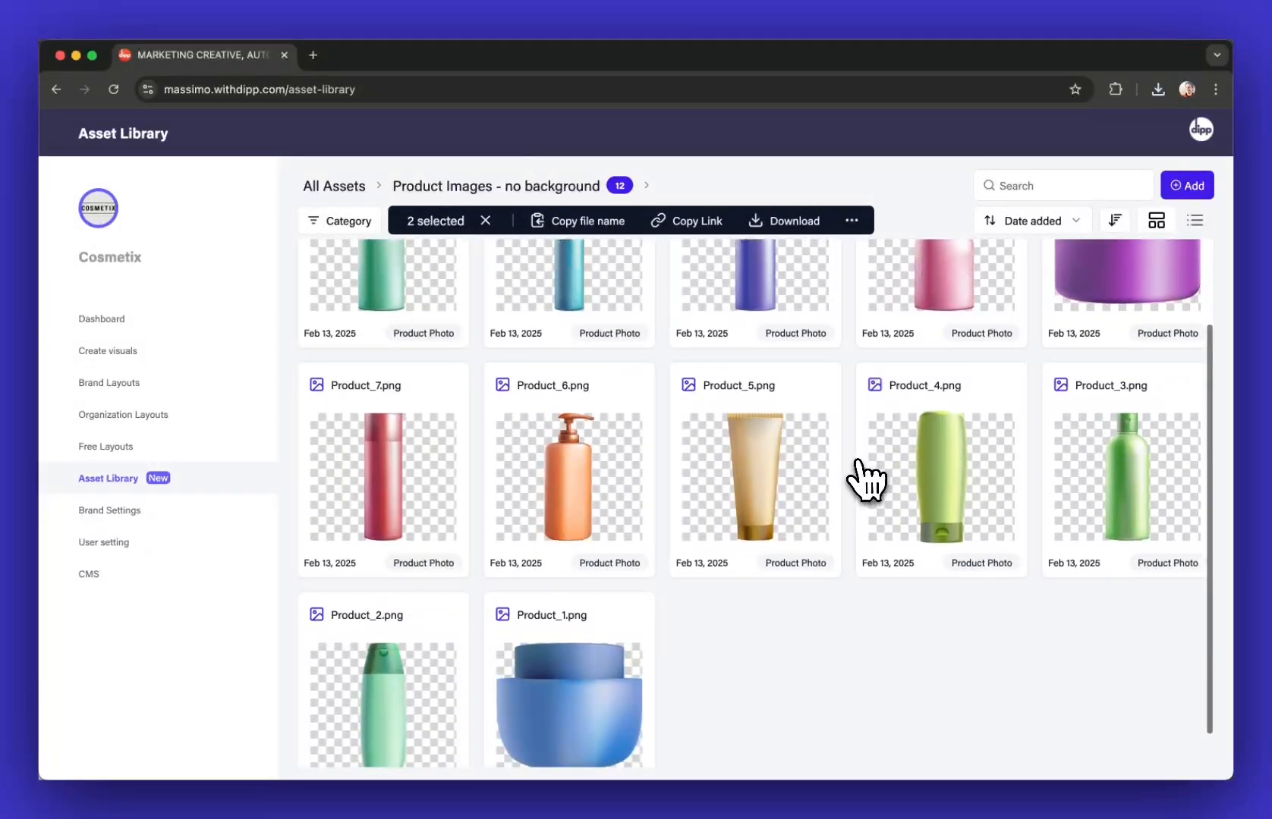
click(502, 612)
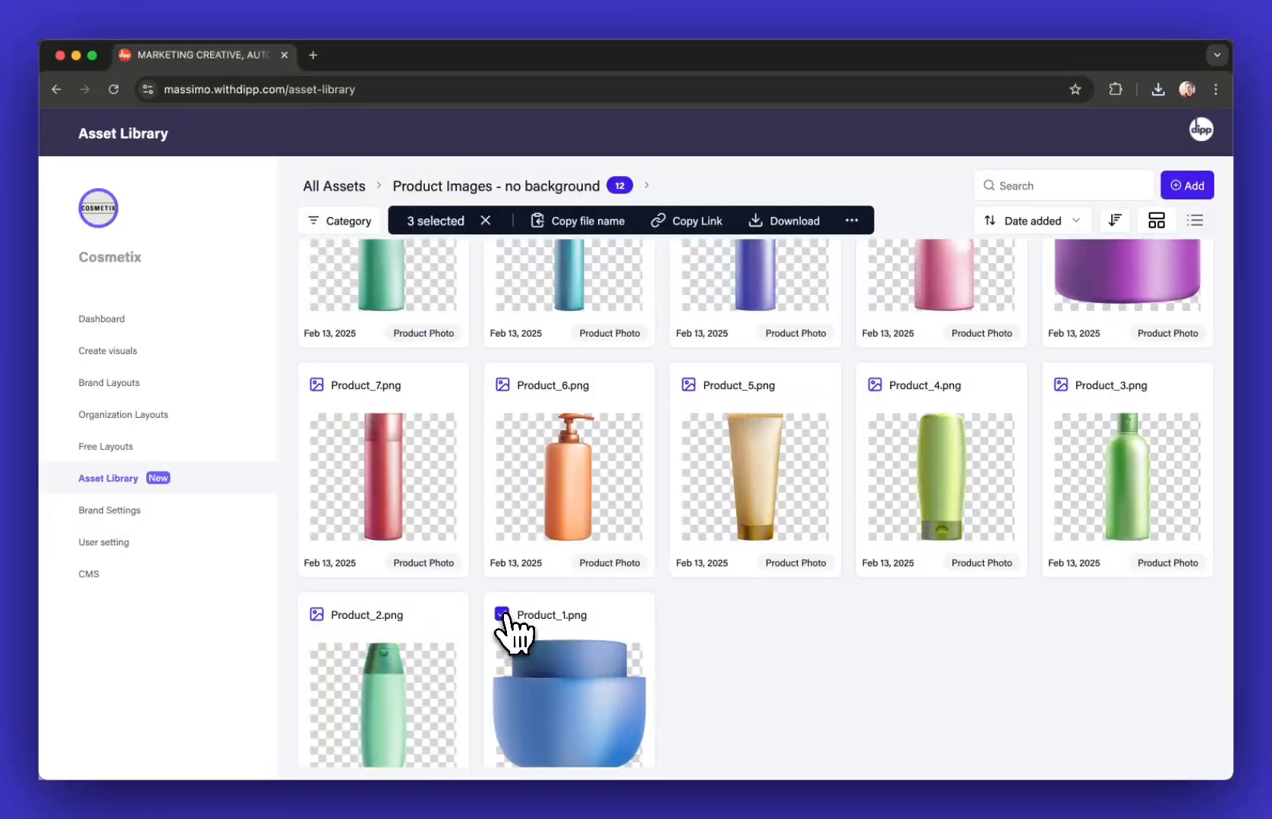
scroll(511, 630, up, 3)
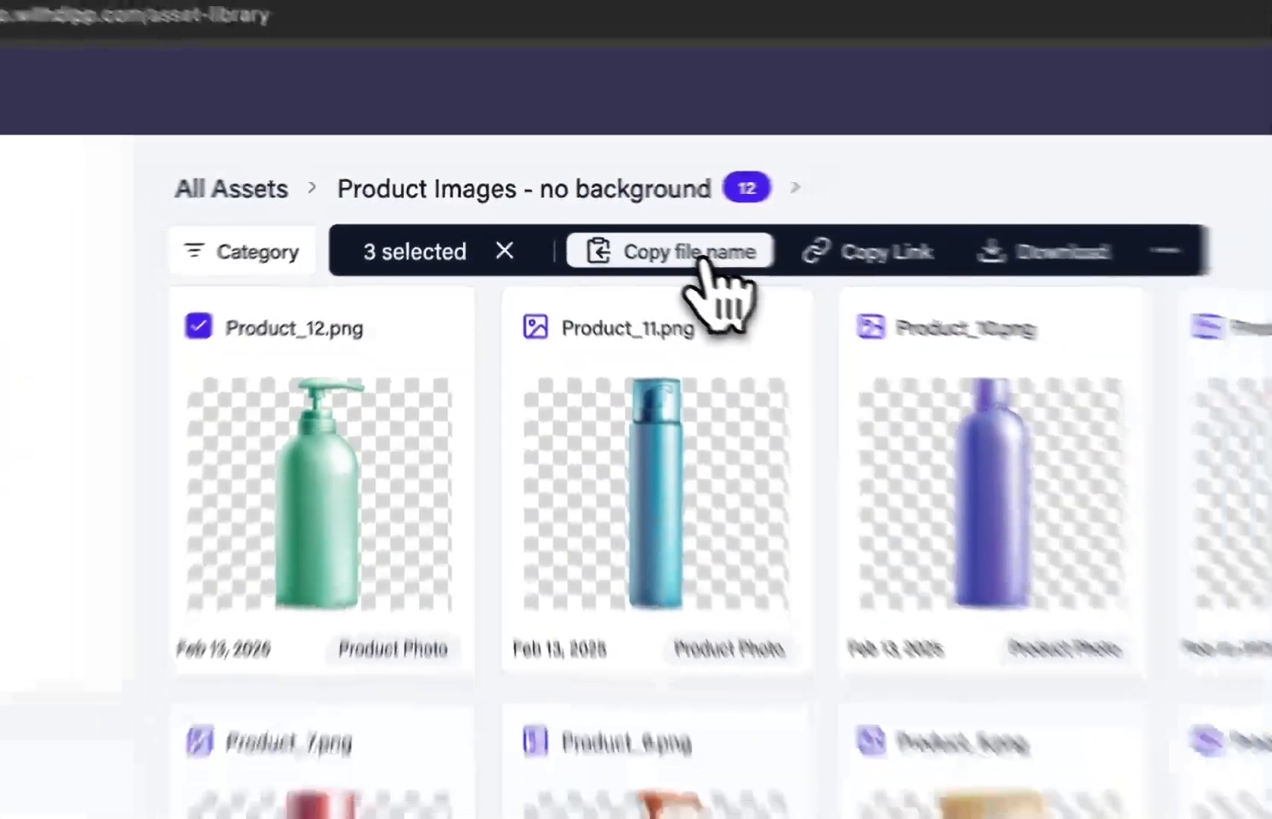
click(700, 259)
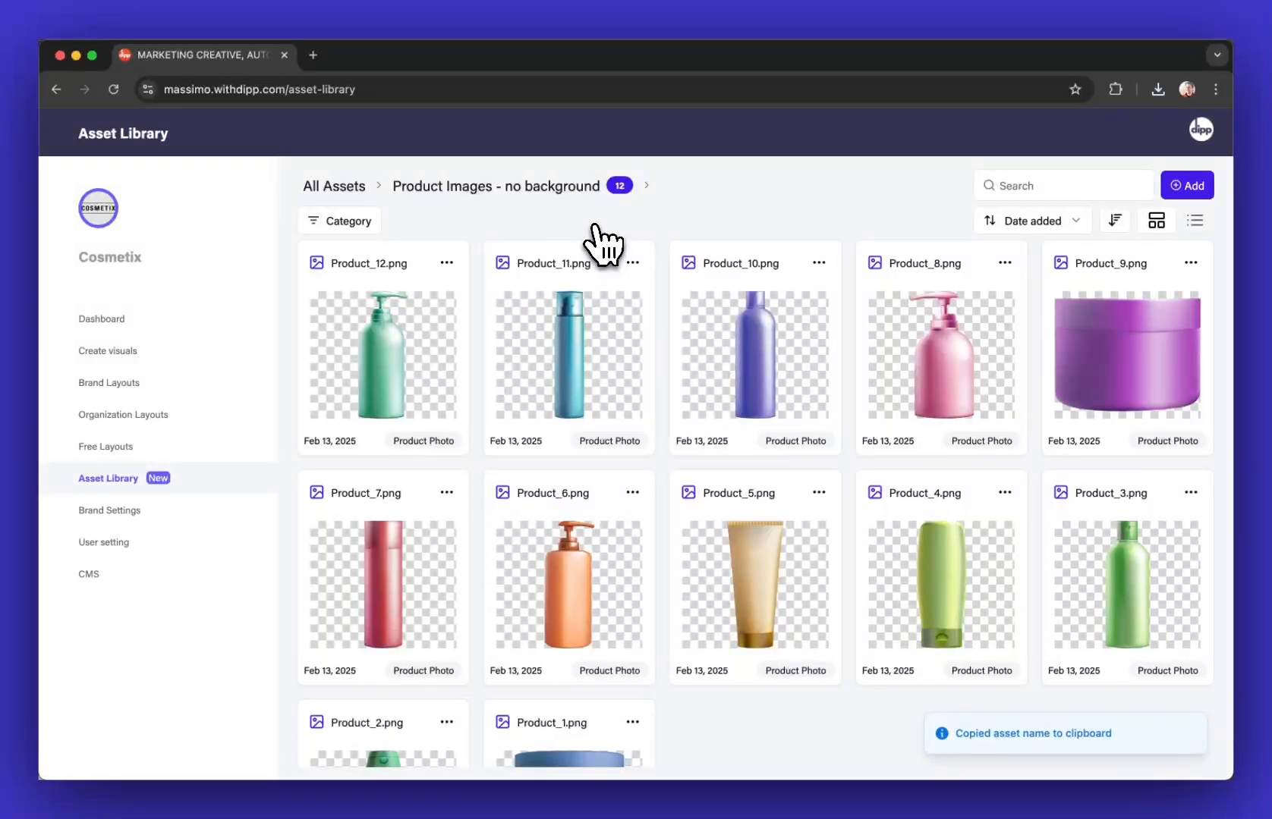
Switch to the CsvProductBundleTemplate spreadsheet and paste the copied file names into the image_filename column starting at B2.
click(36, 369)
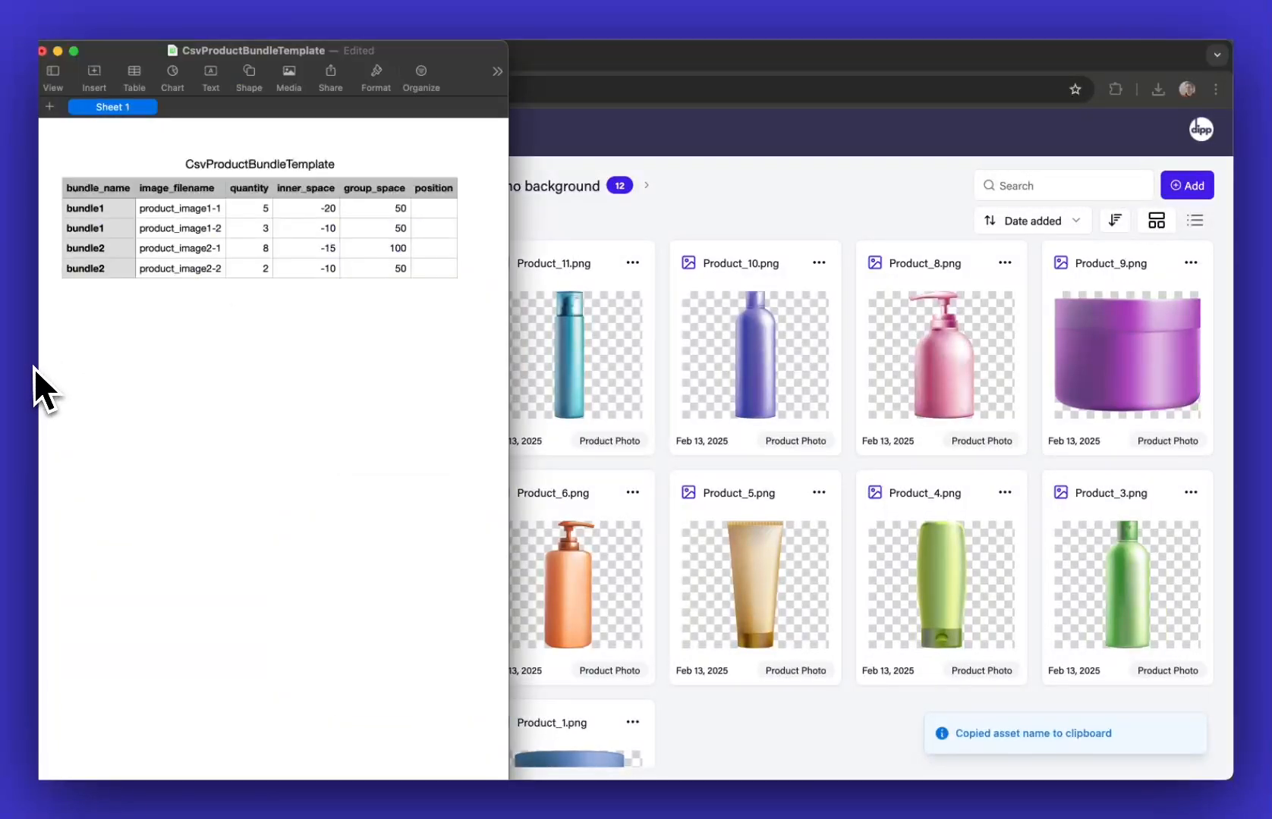
click(163, 207)
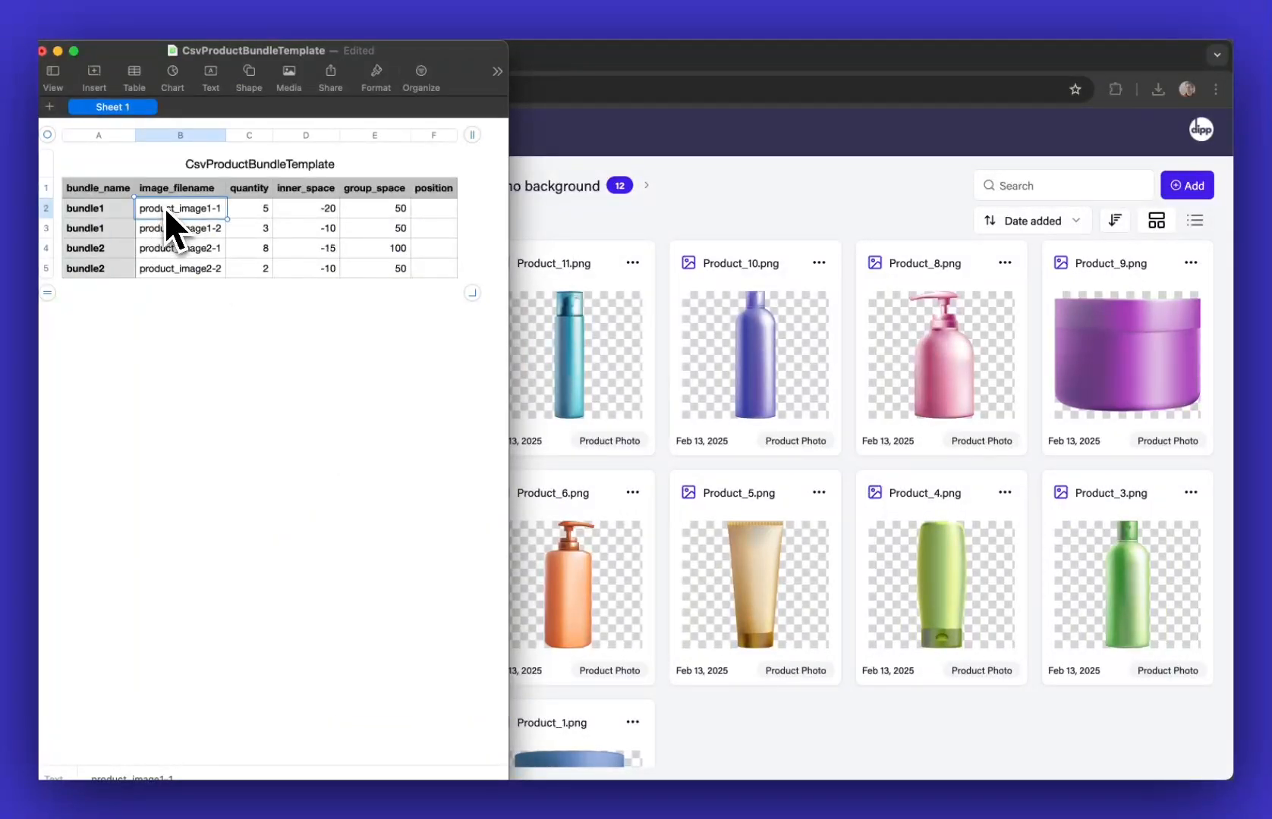
key(super+v)
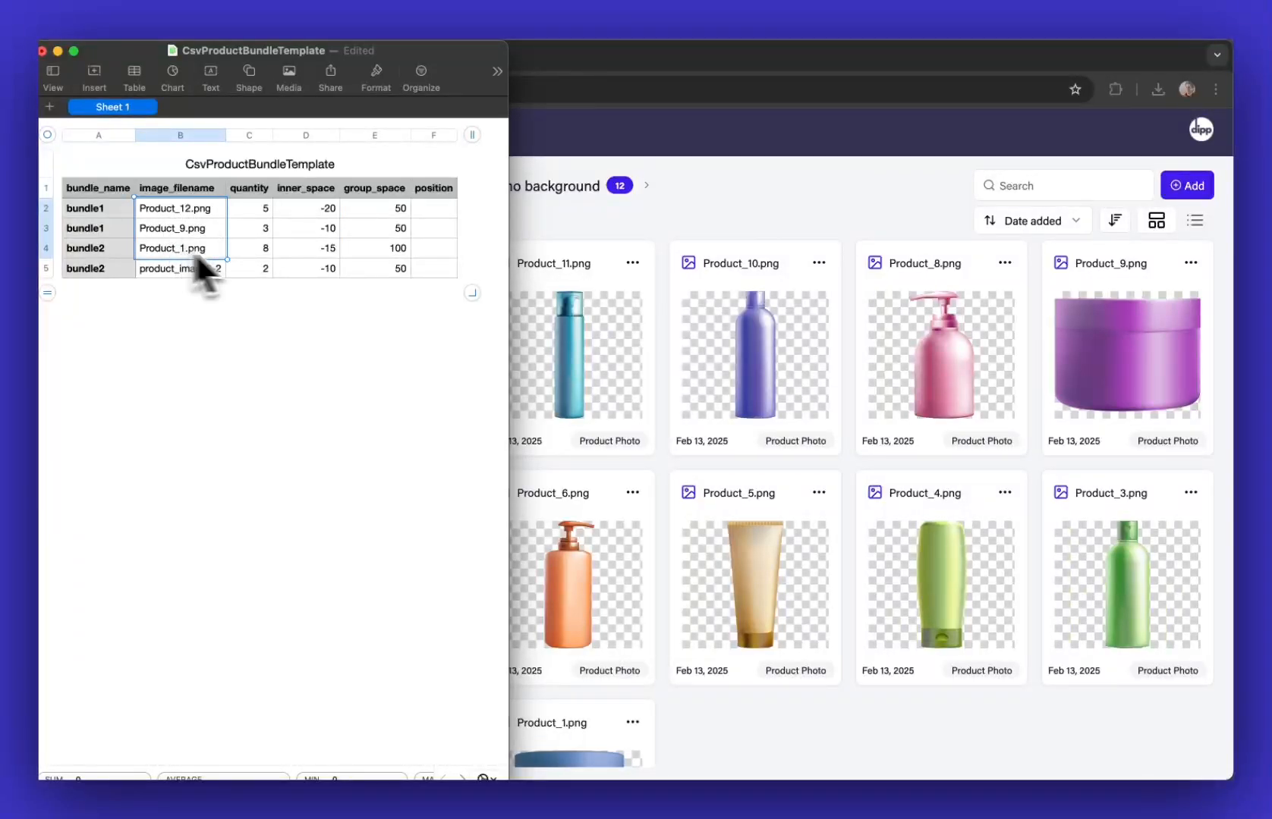
scroll(1155, 316, down, 3)
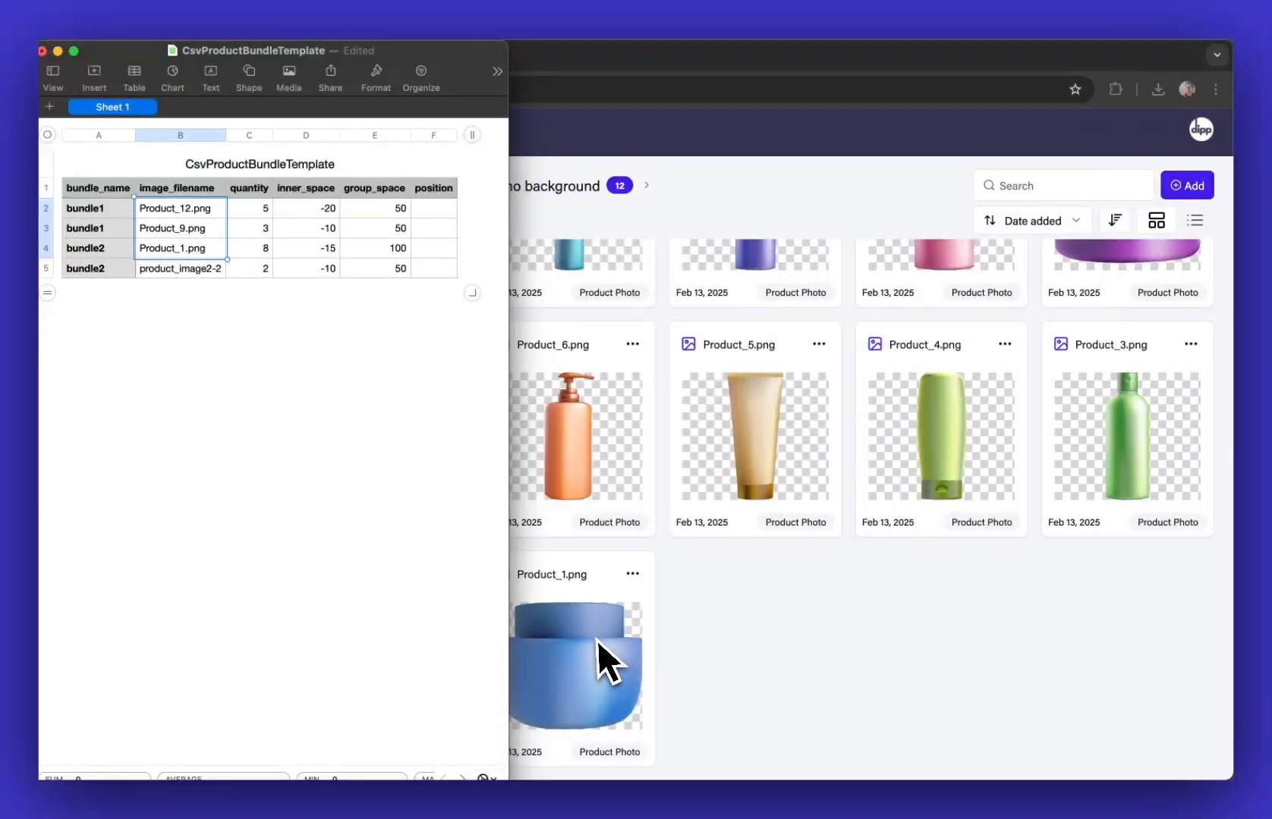
click(275, 365)
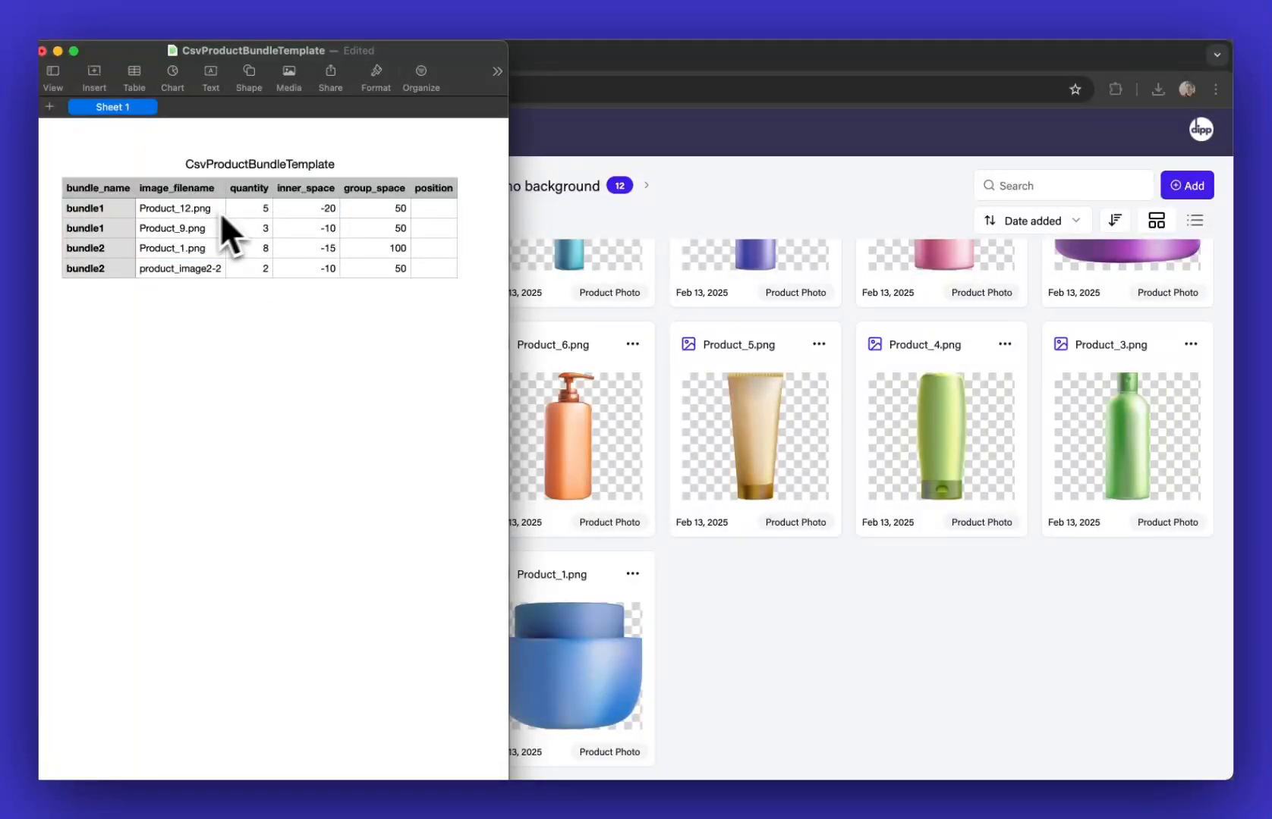
Set the quantities to 1 for Product_12.png, 1 for Product_9.png and 3 for Product_1.png.
click(262, 207)
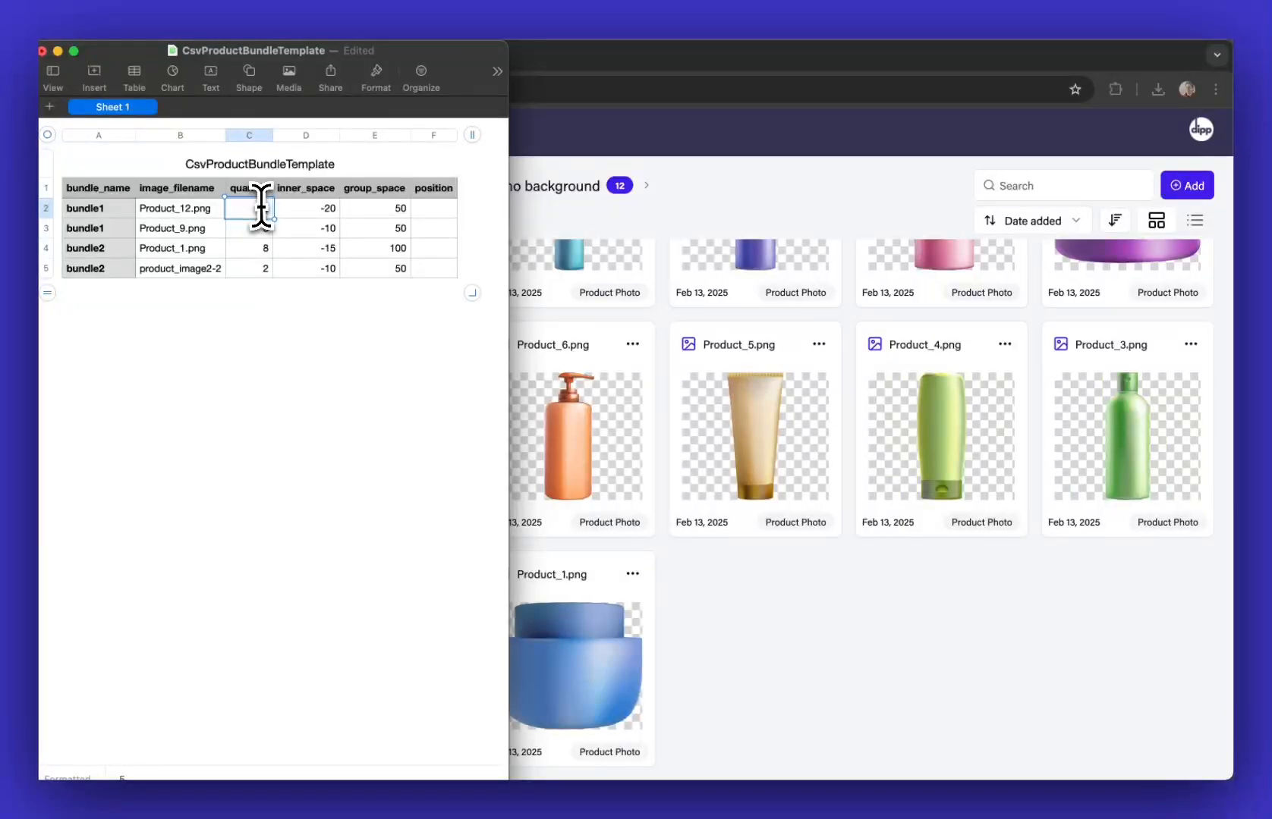
text(1)
key(Return)
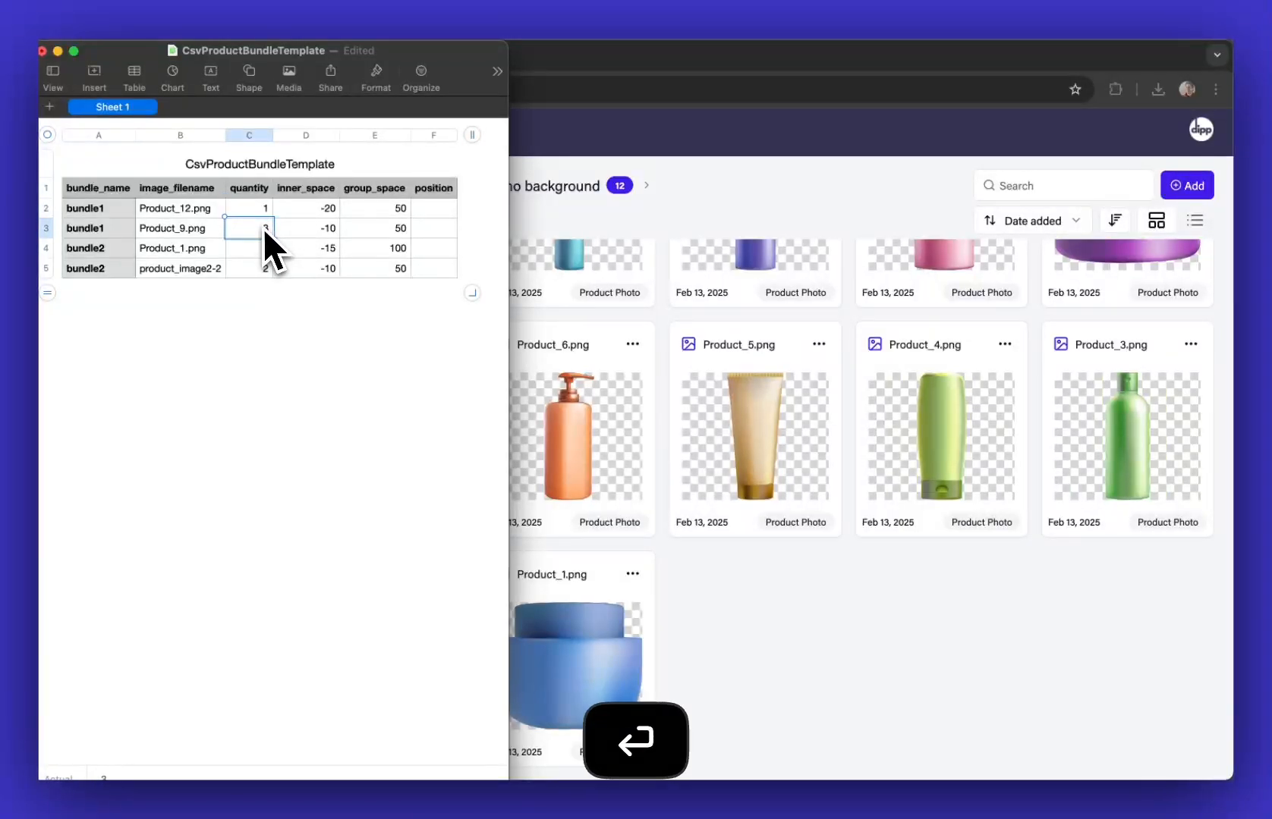
text(1)
key(Return)
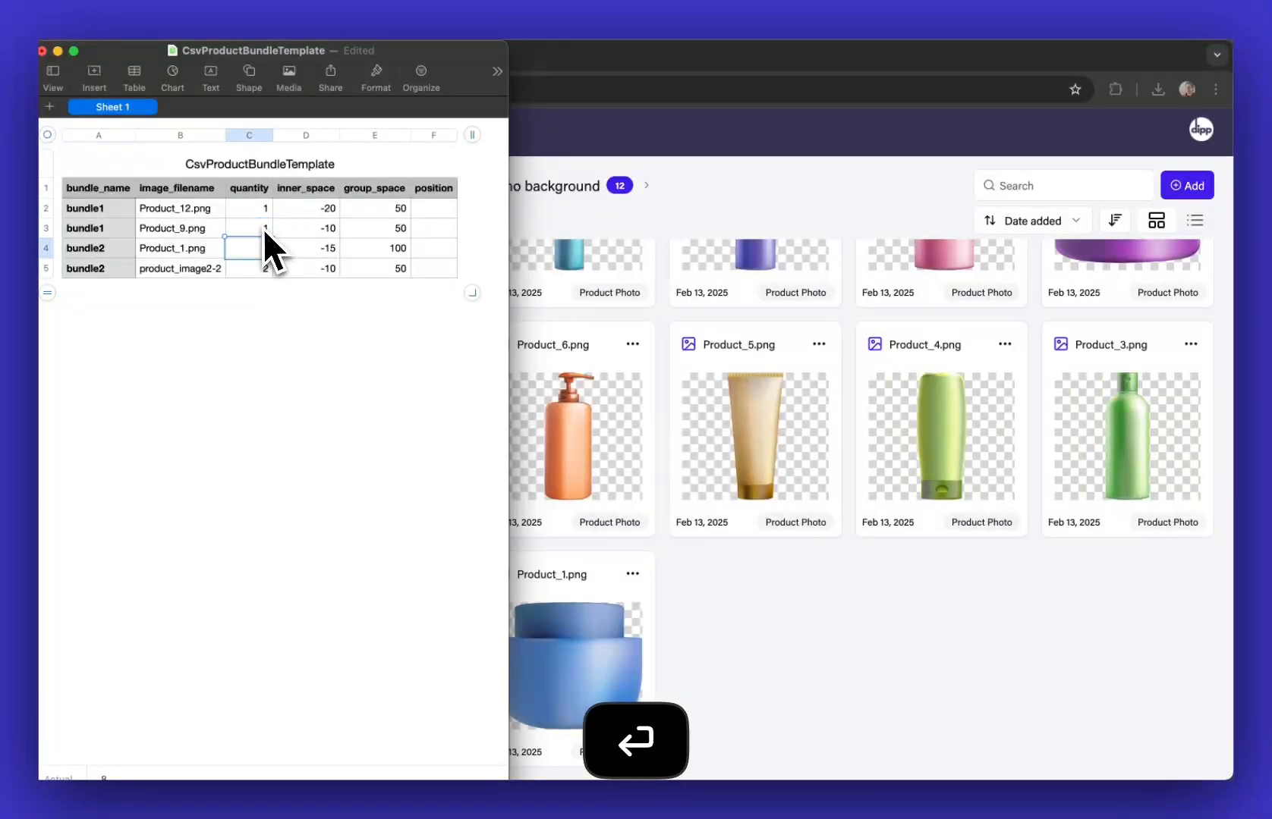
text(3)
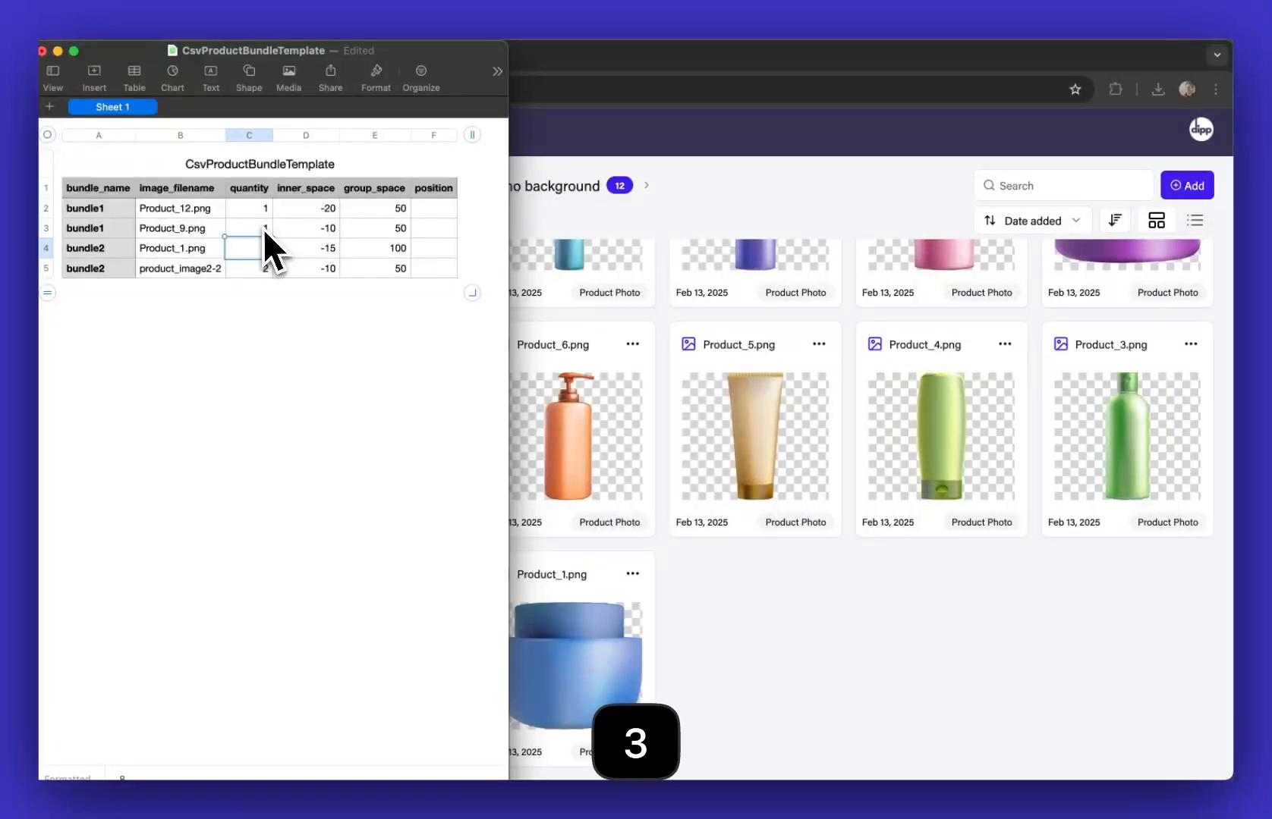
click(309, 211)
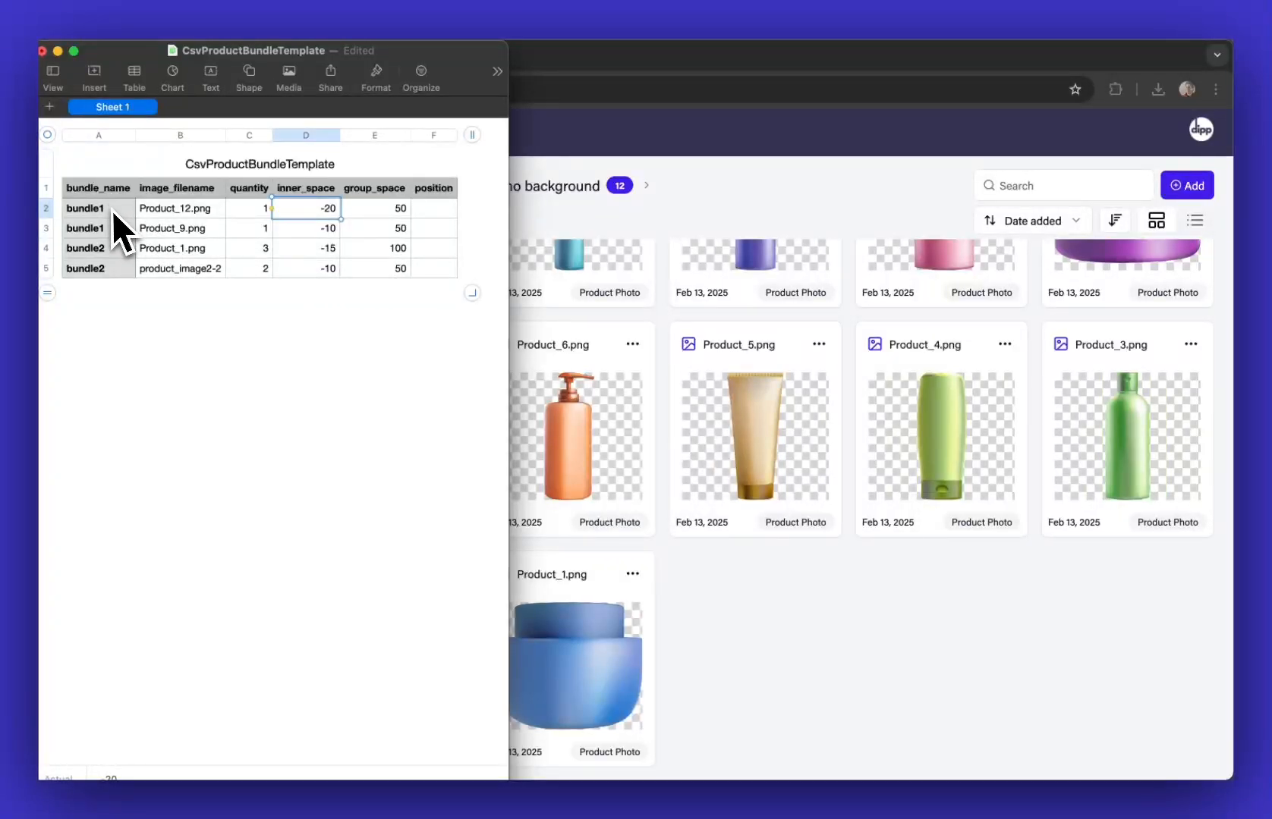
Change the bundle name in the Product_1.png row to bundle1.
click(117, 253)
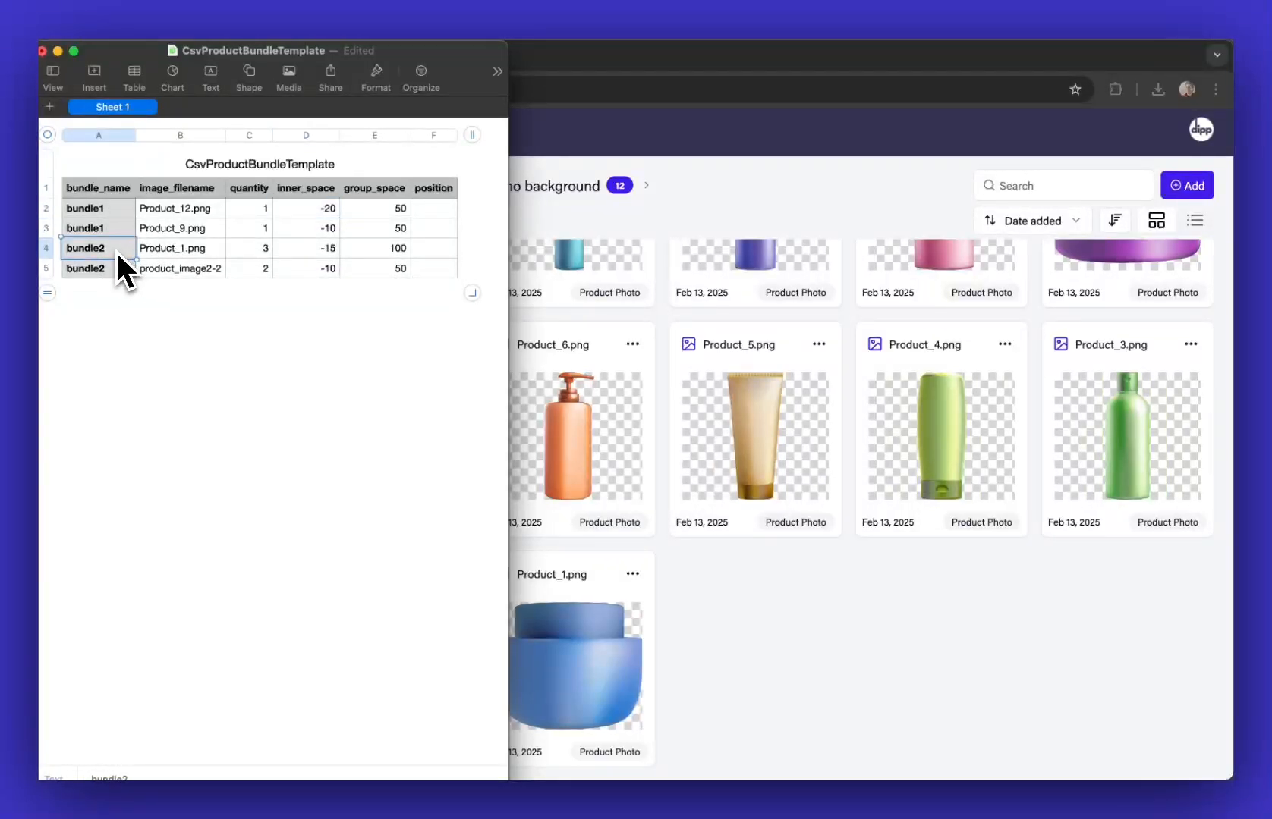
click(117, 252)
key(BackSpace)
text(1)
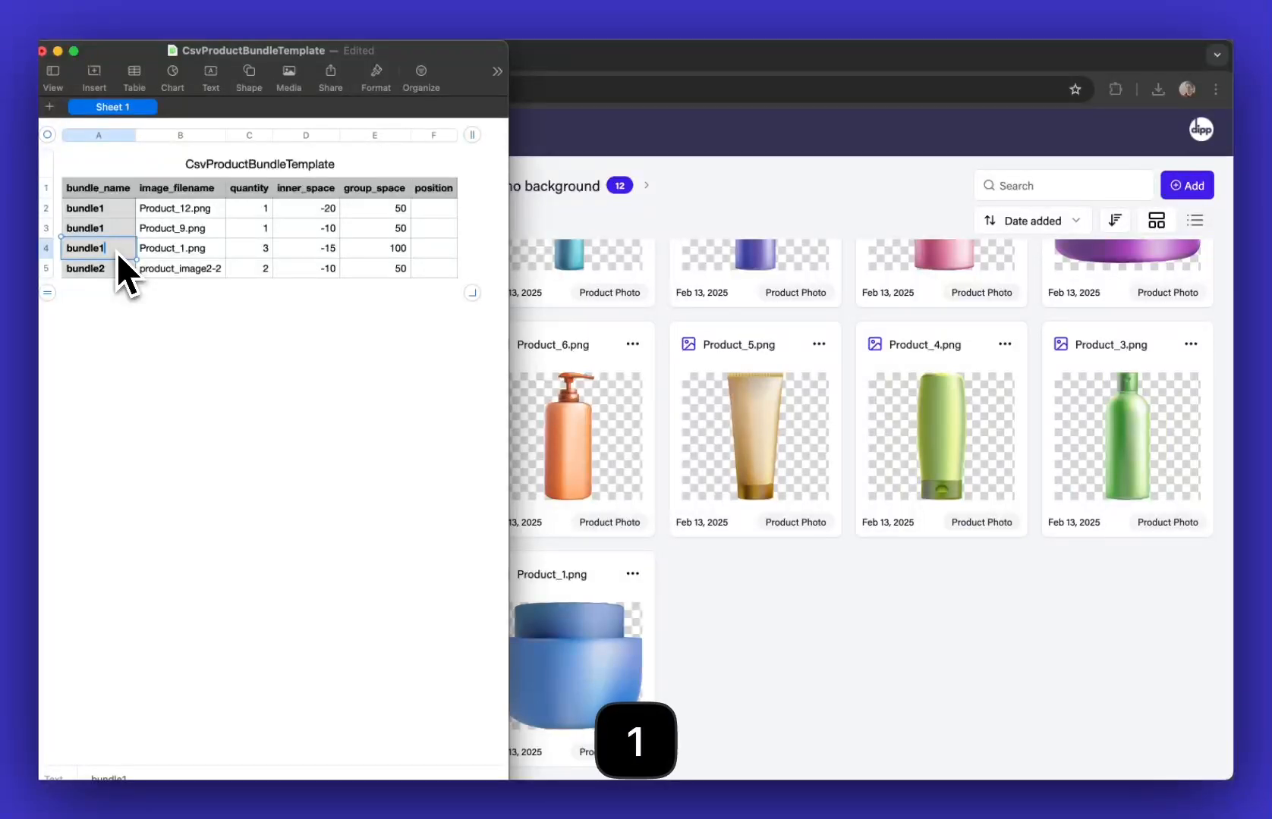
Extend the table to row 15 and copy the bundle2 name from A5 down through A8.
drag(46, 293, 50, 500)
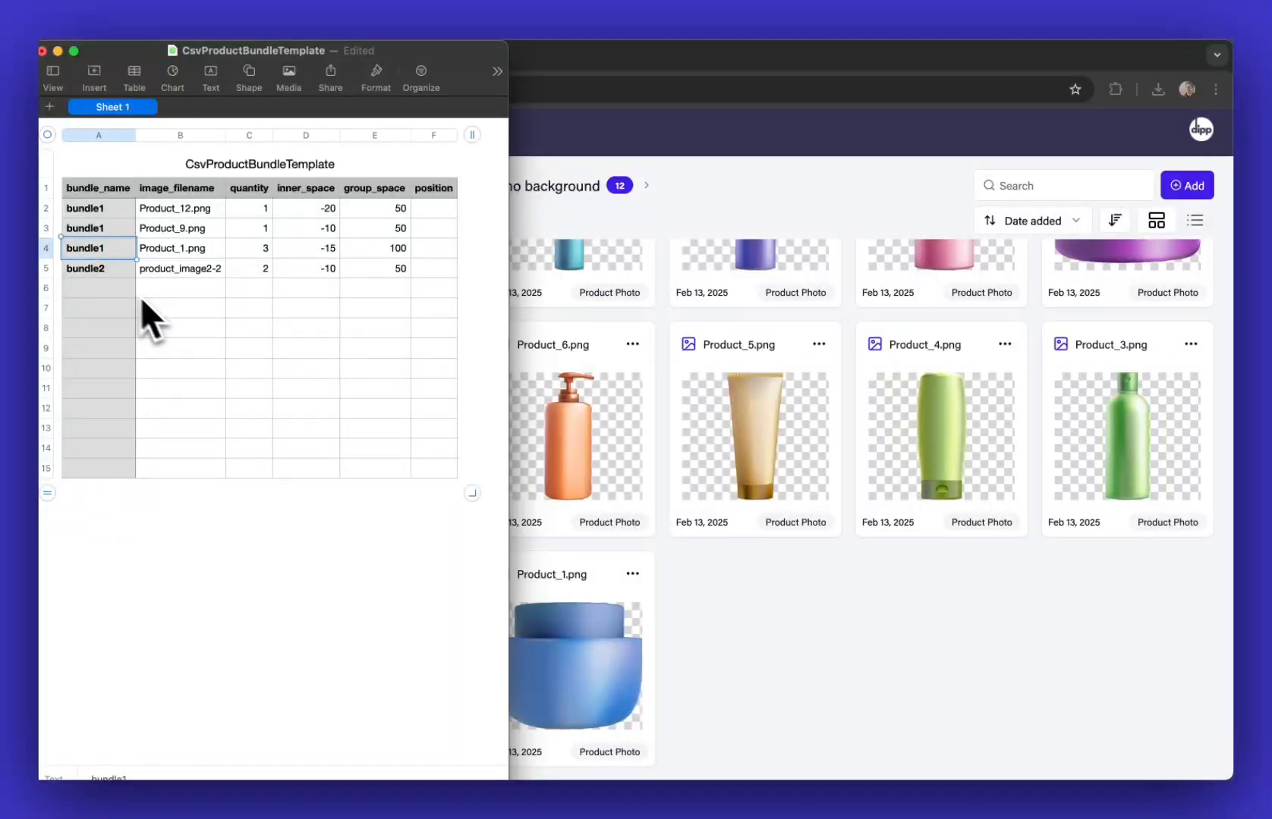
click(114, 278)
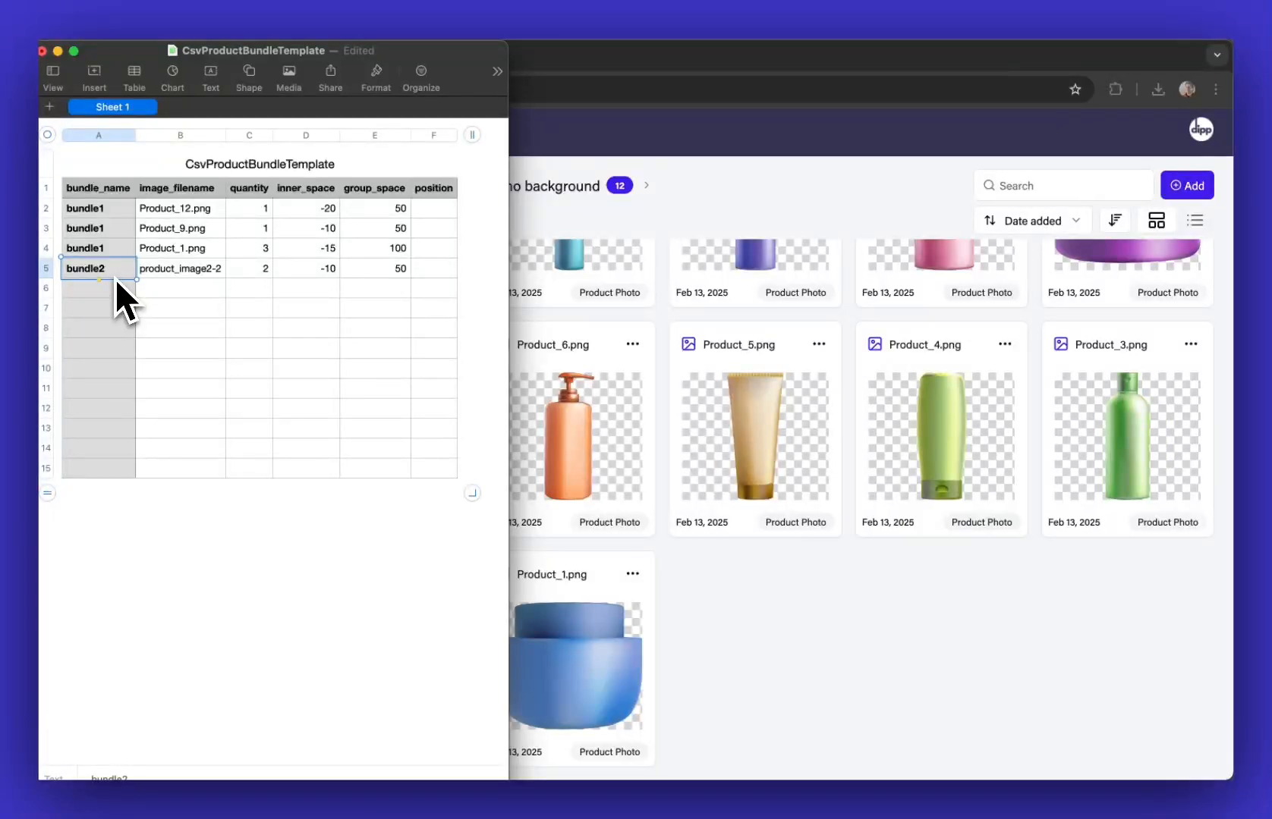
key(super+c)
shift+click(113, 328)
key(super+v)
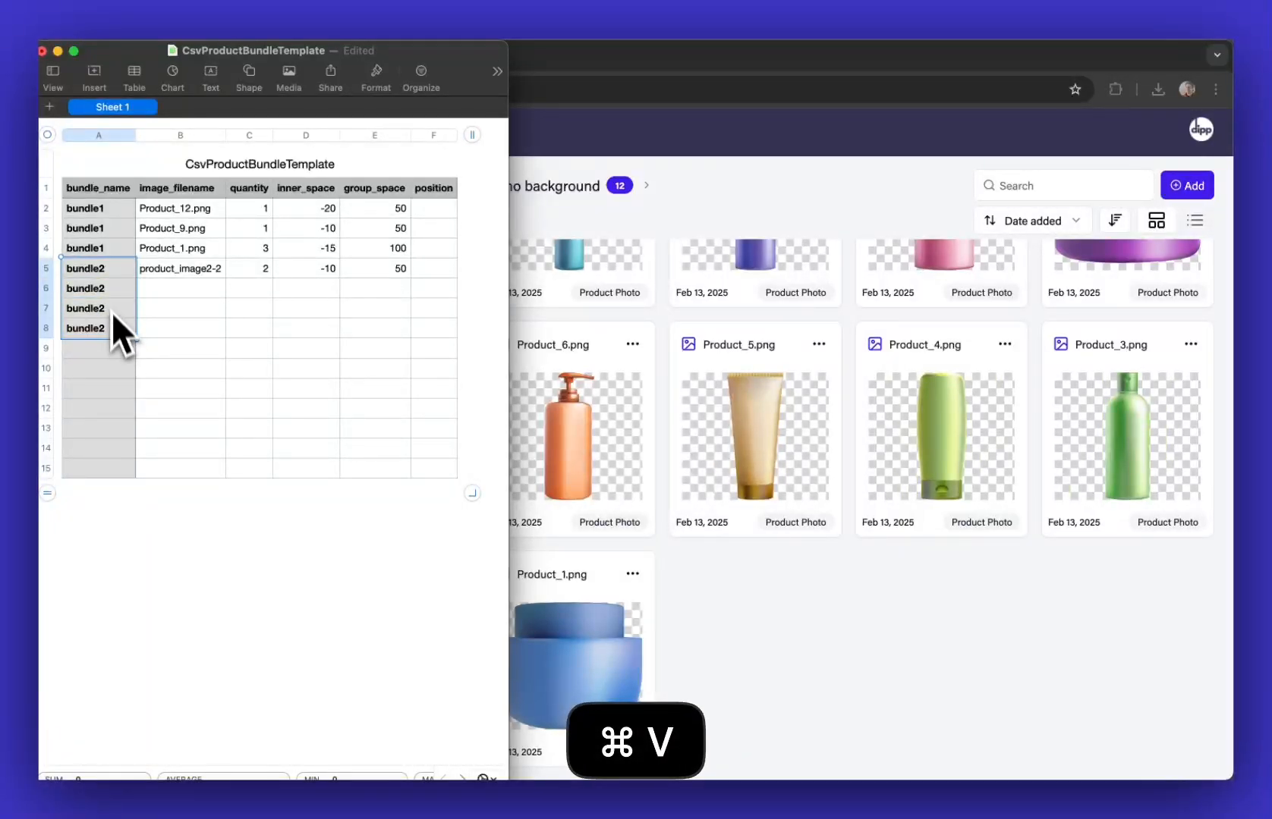
Switch to the browser, select Product_7.png, Product_5.png, Product_1.png and Product_9.png, and copy their file names.
click(900, 665)
scroll(900, 664, up, 3)
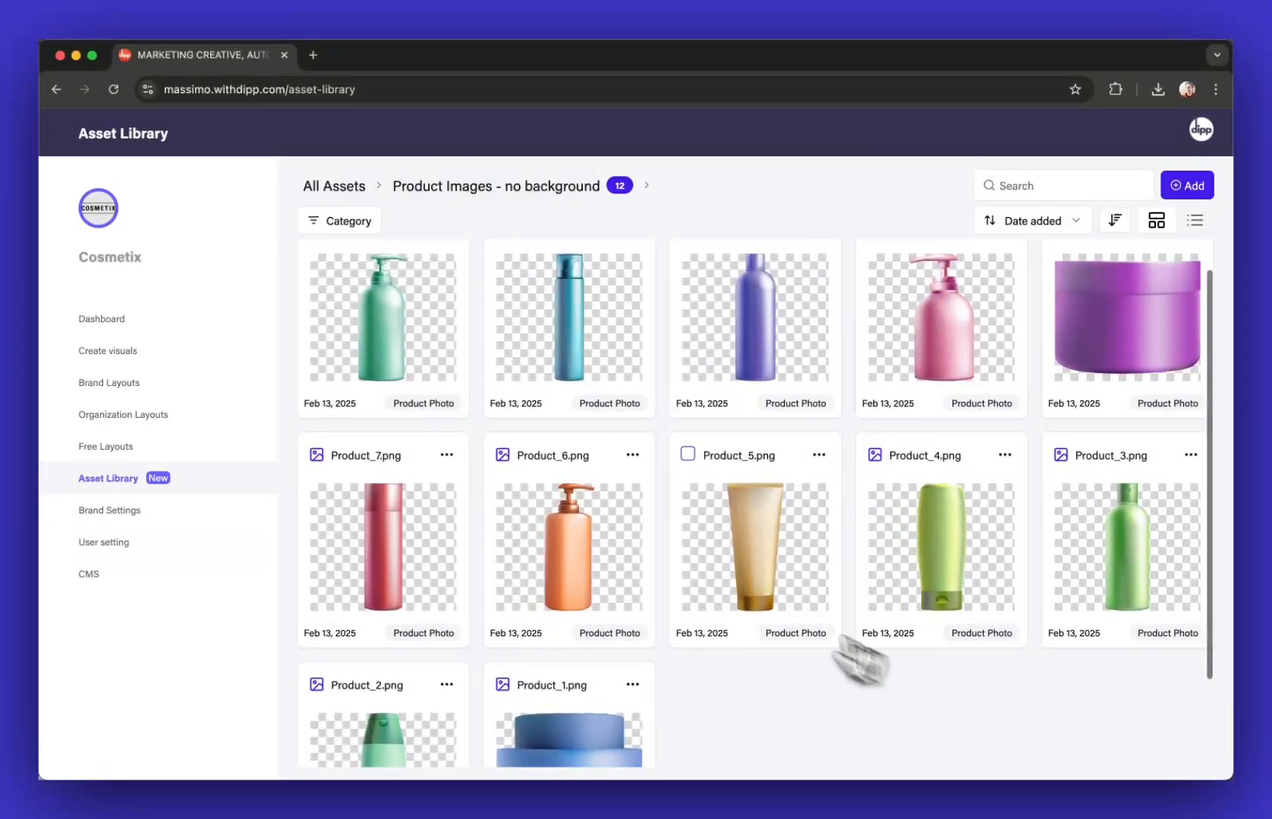
click(348, 464)
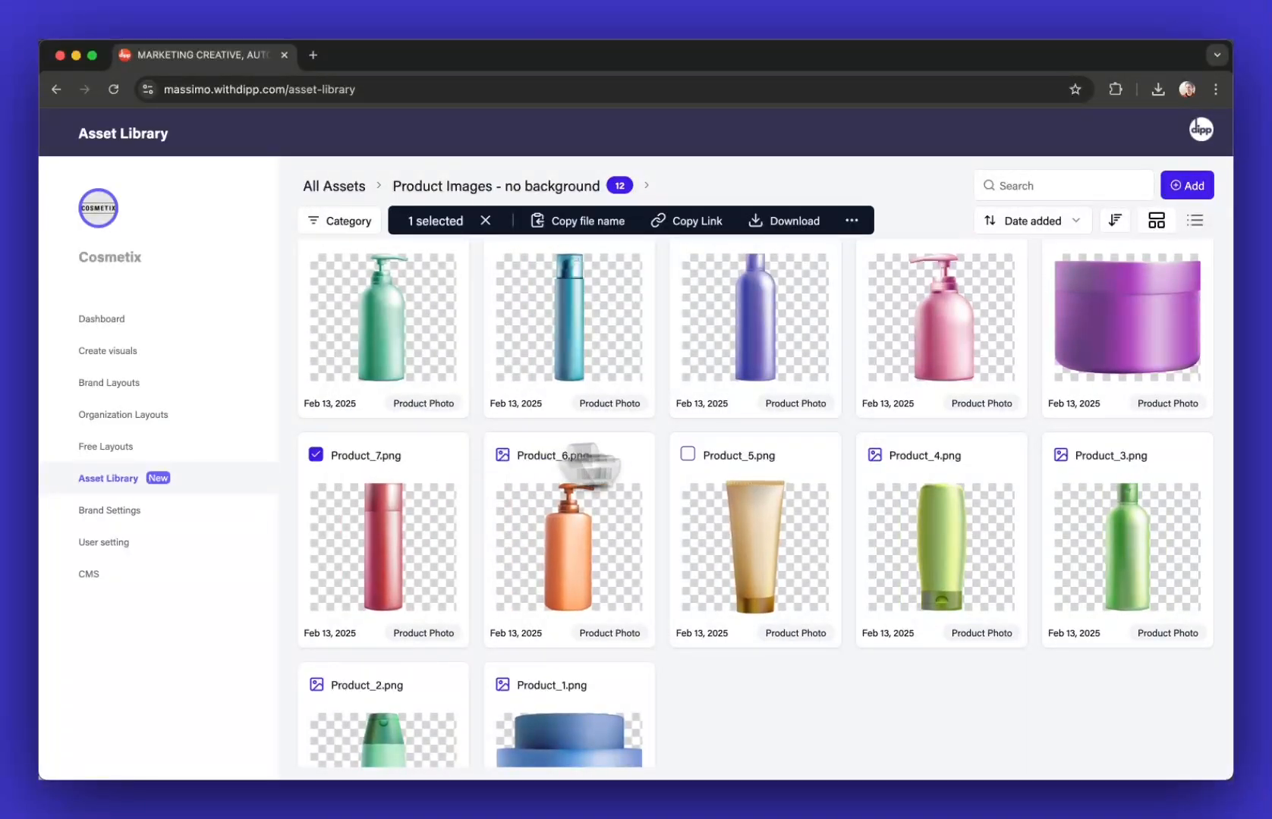
click(759, 468)
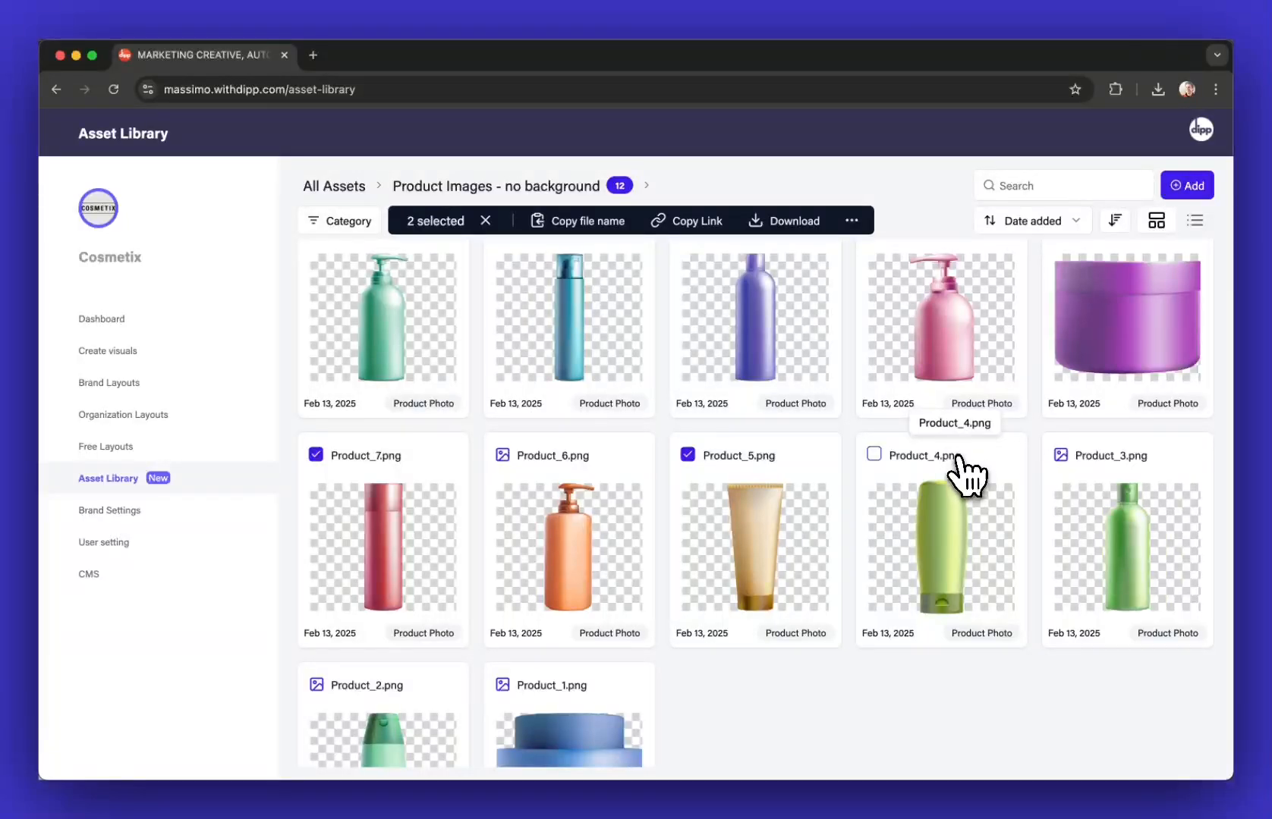
scroll(968, 474, down, 3)
click(559, 578)
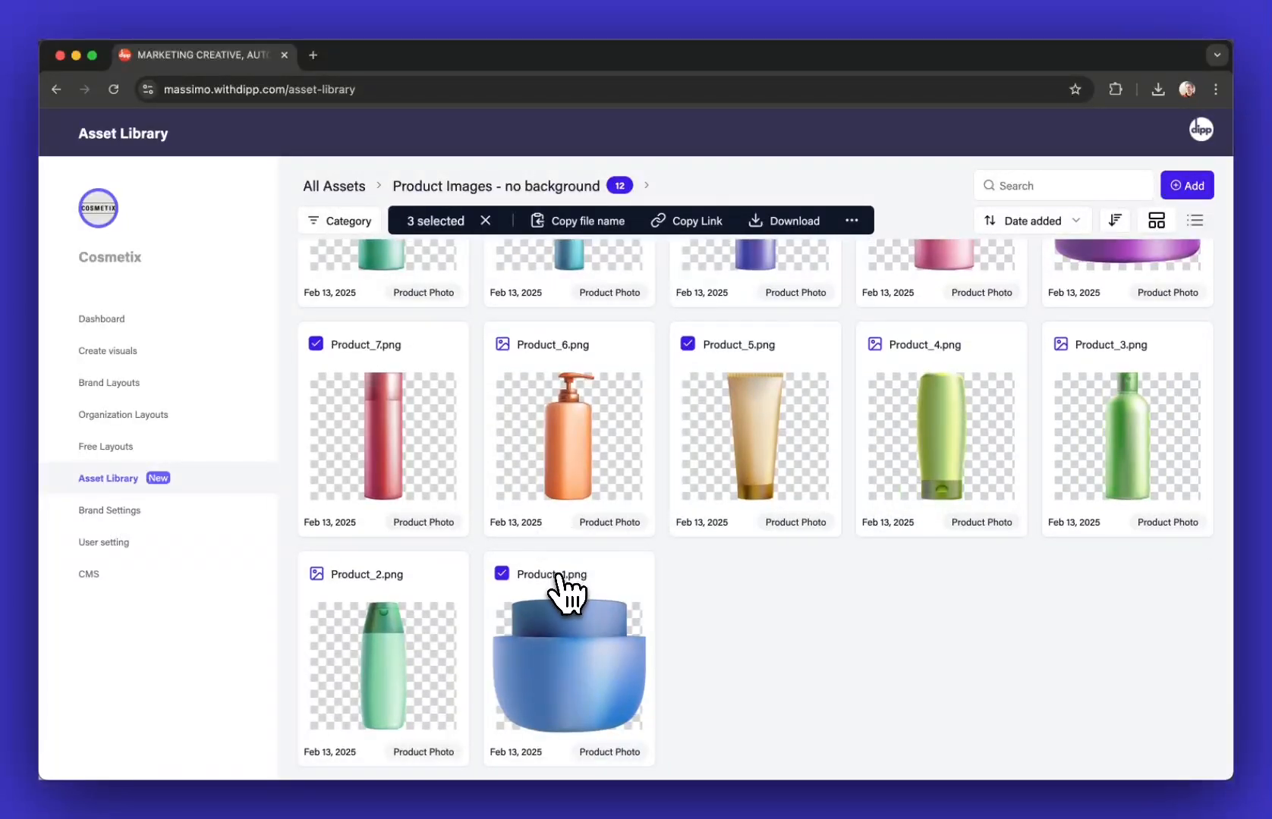
scroll(913, 616, up, 4)
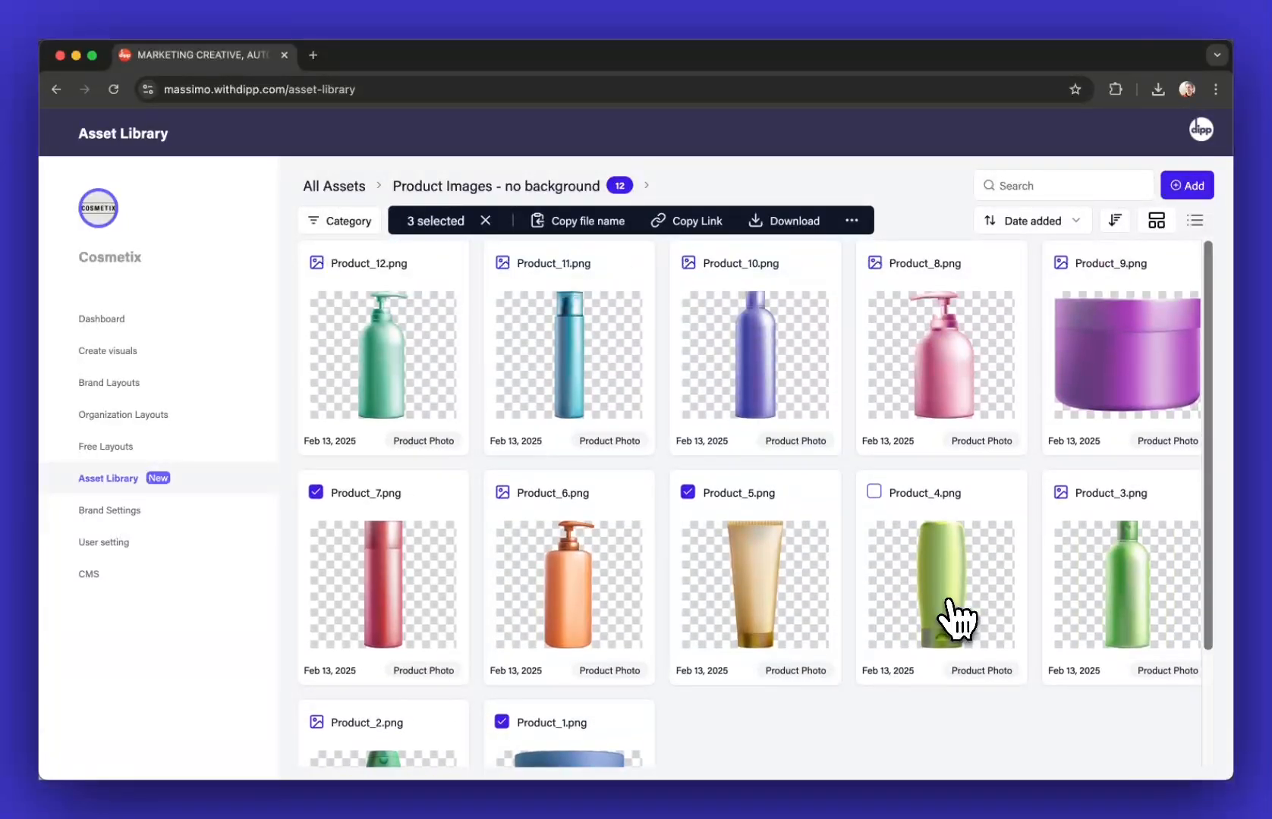
click(1104, 270)
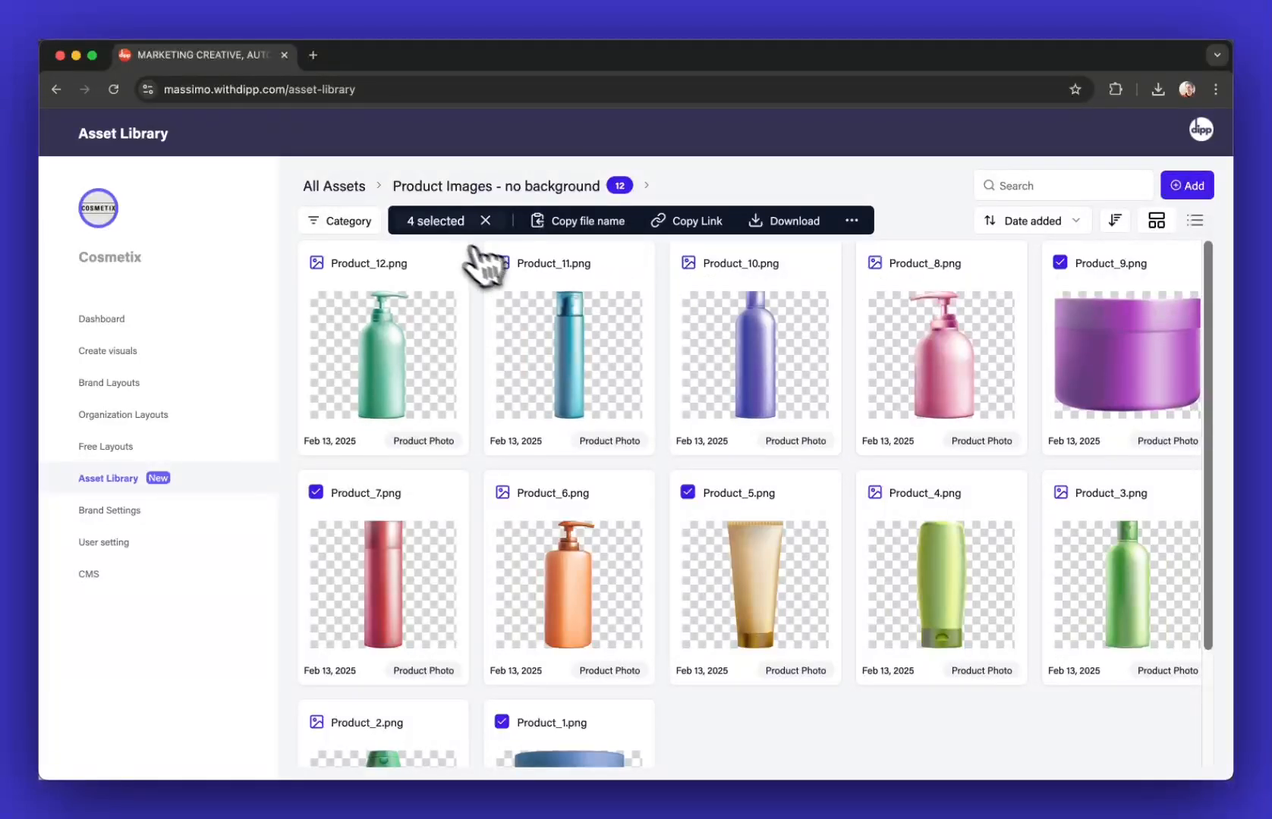
click(586, 223)
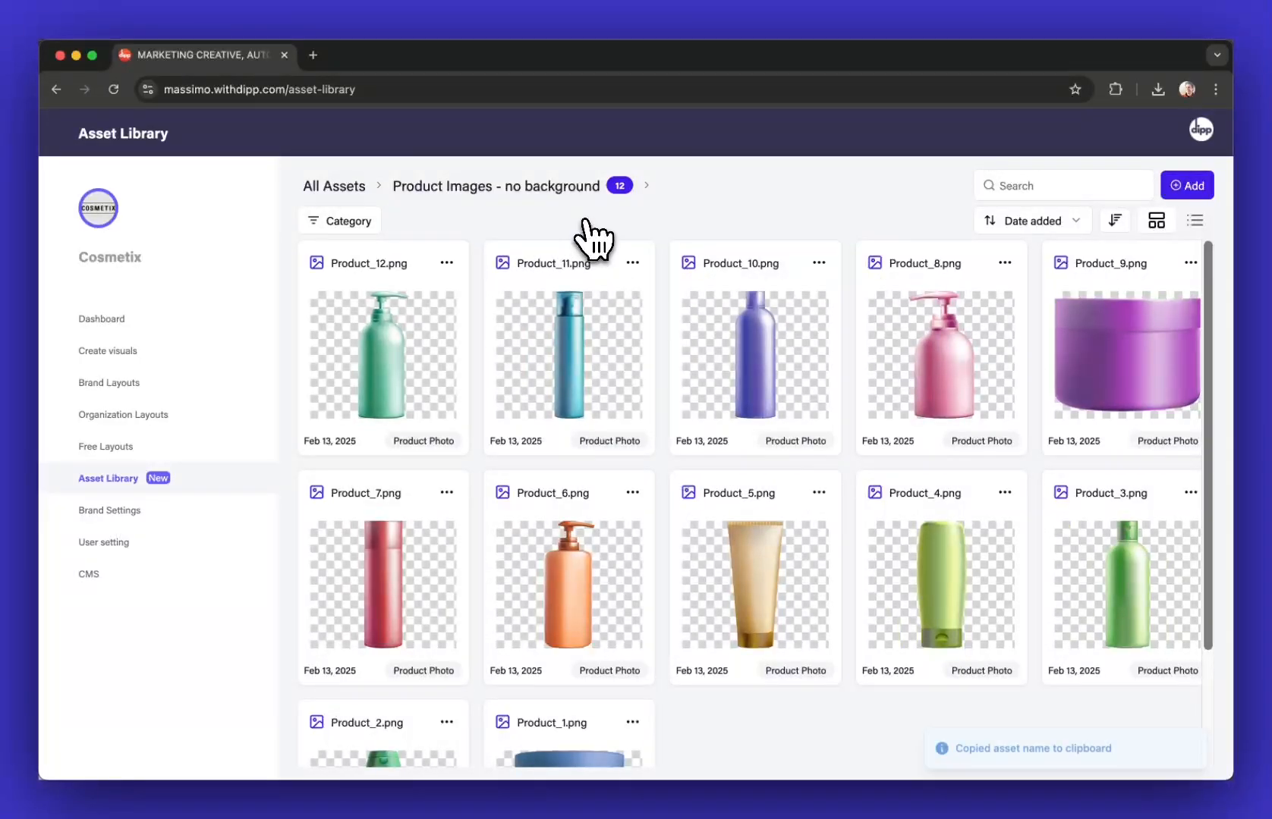
Switch back to the spreadsheet and paste the copied file names into the bundle2 rows starting at B5.
key(super+Tab)
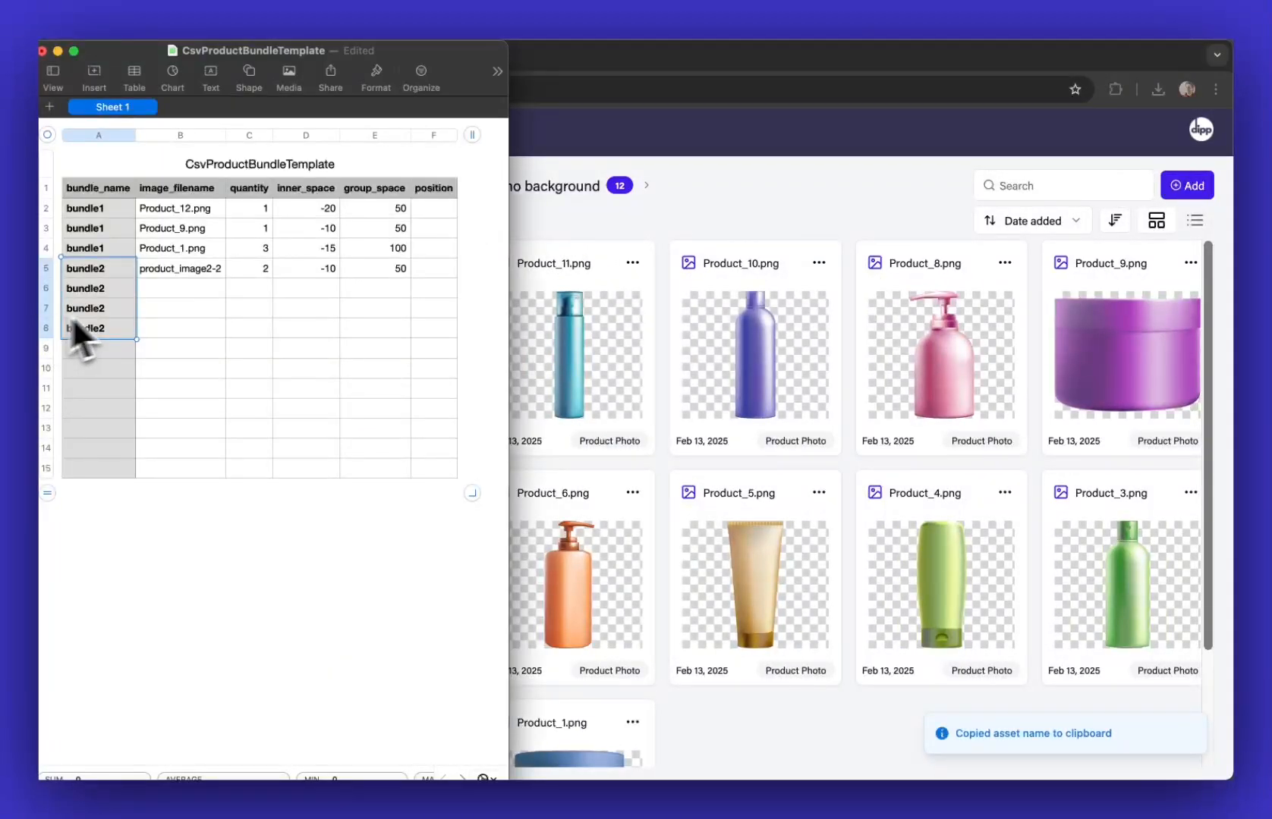
click(173, 269)
key(super+v)
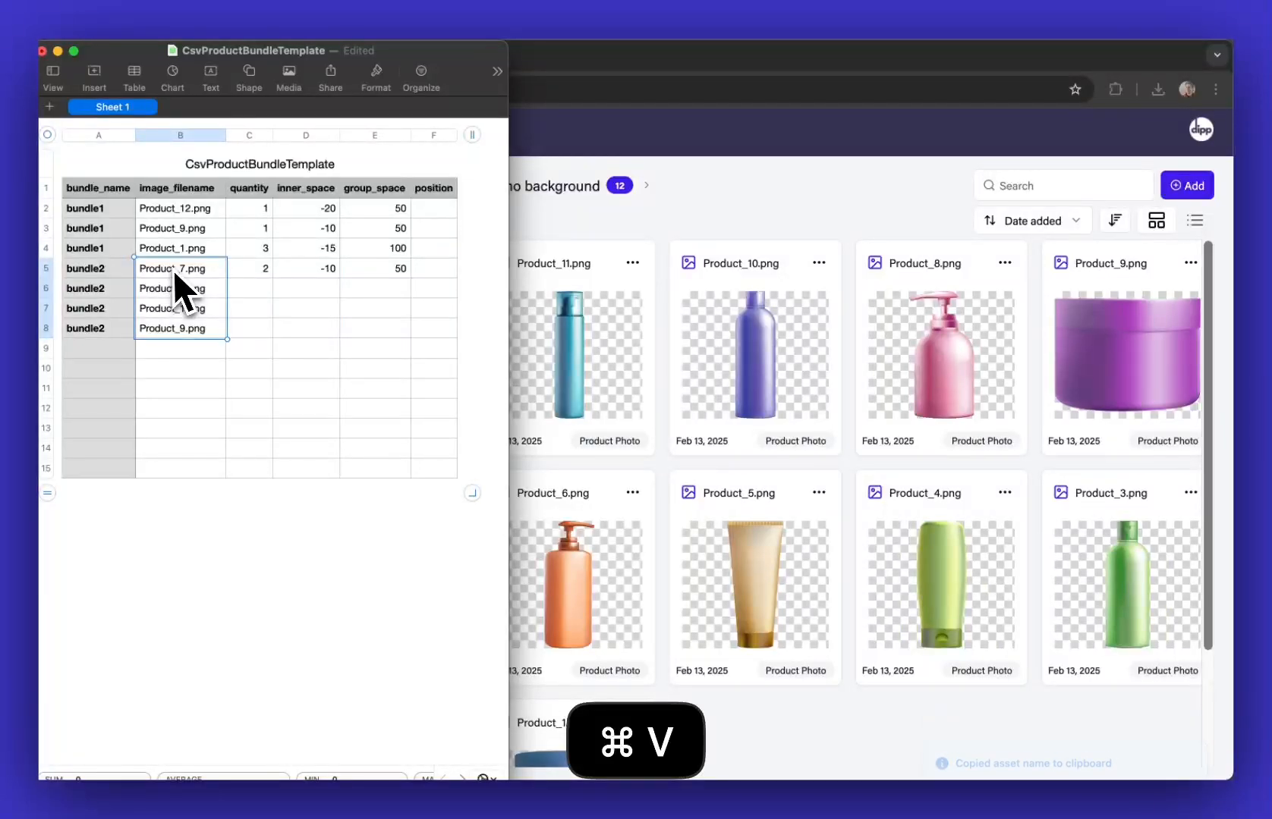
Set the quantities of the four bundle2 rows in C5 to C8 to 1, 1, 1 and 2.
click(262, 269)
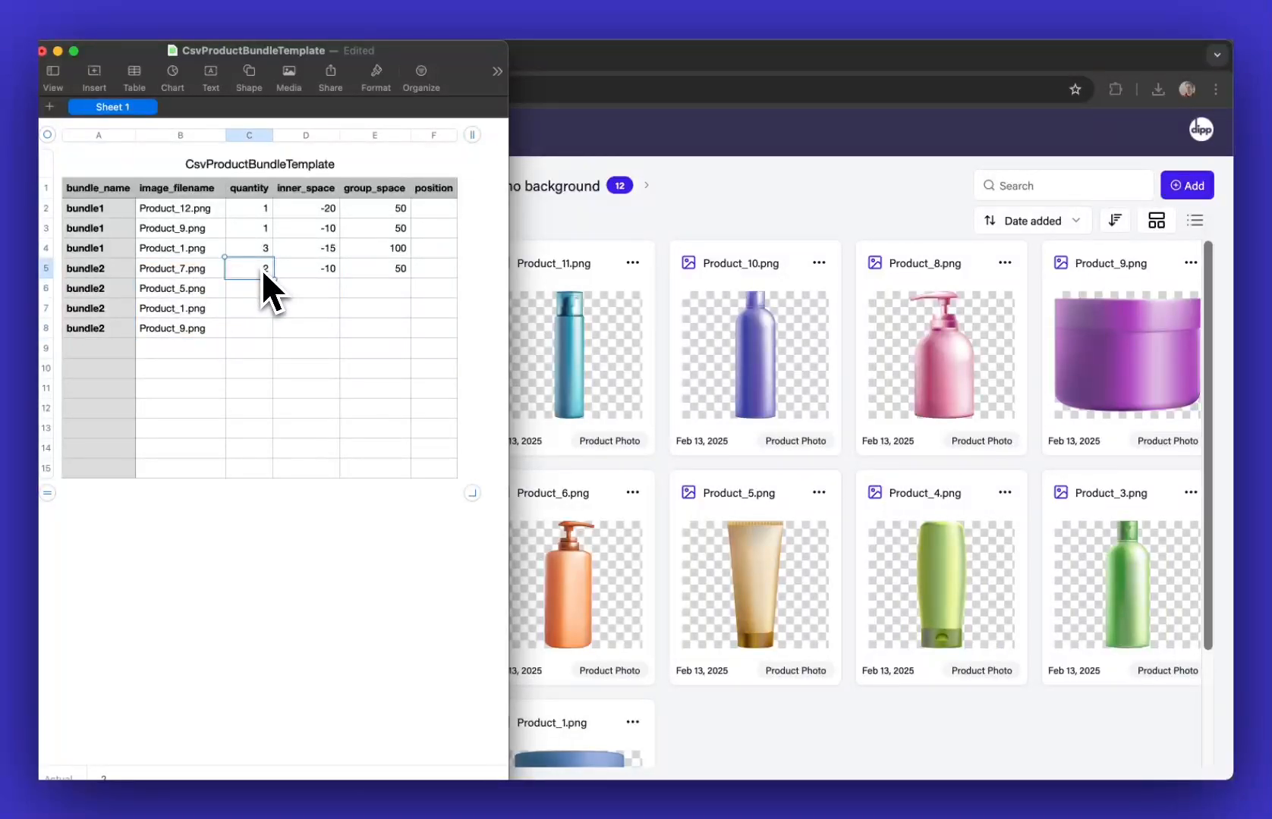
text(1)
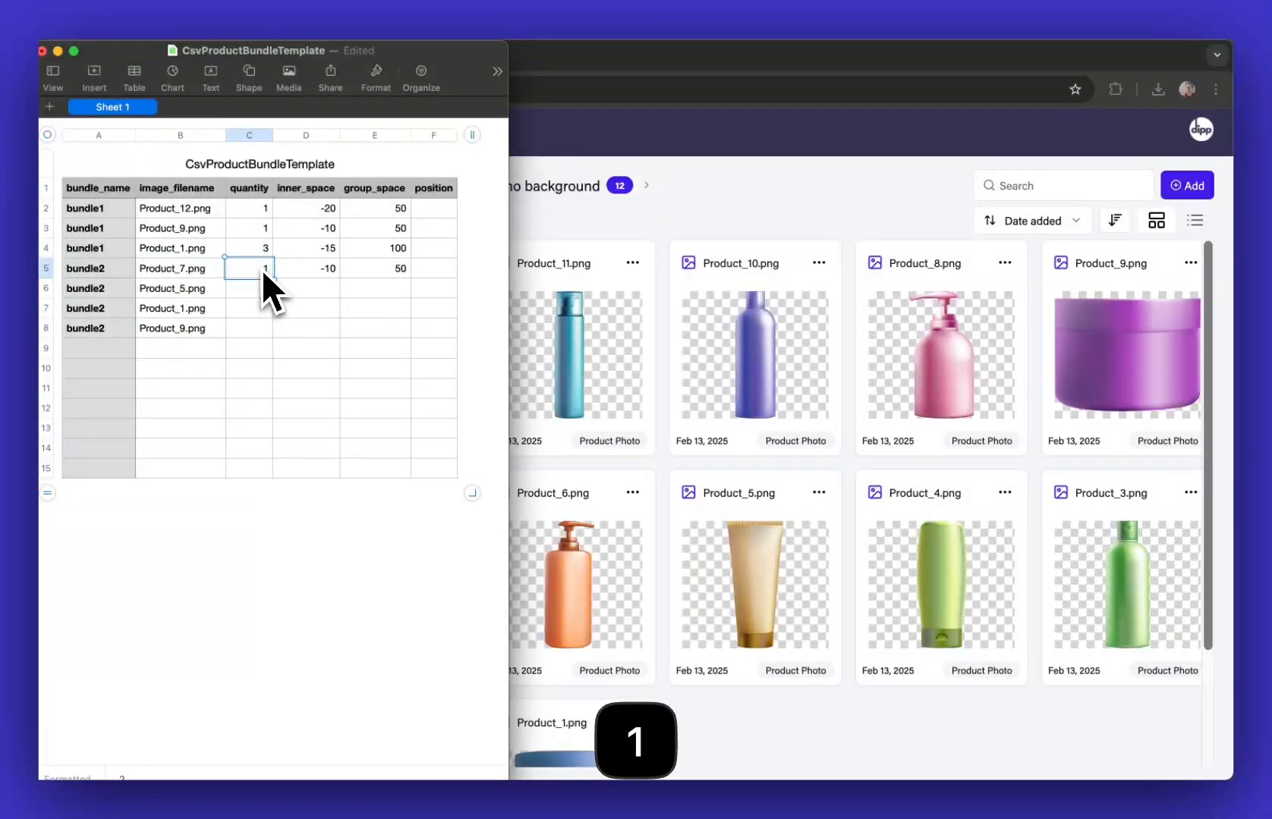
key(Return)
text(1)
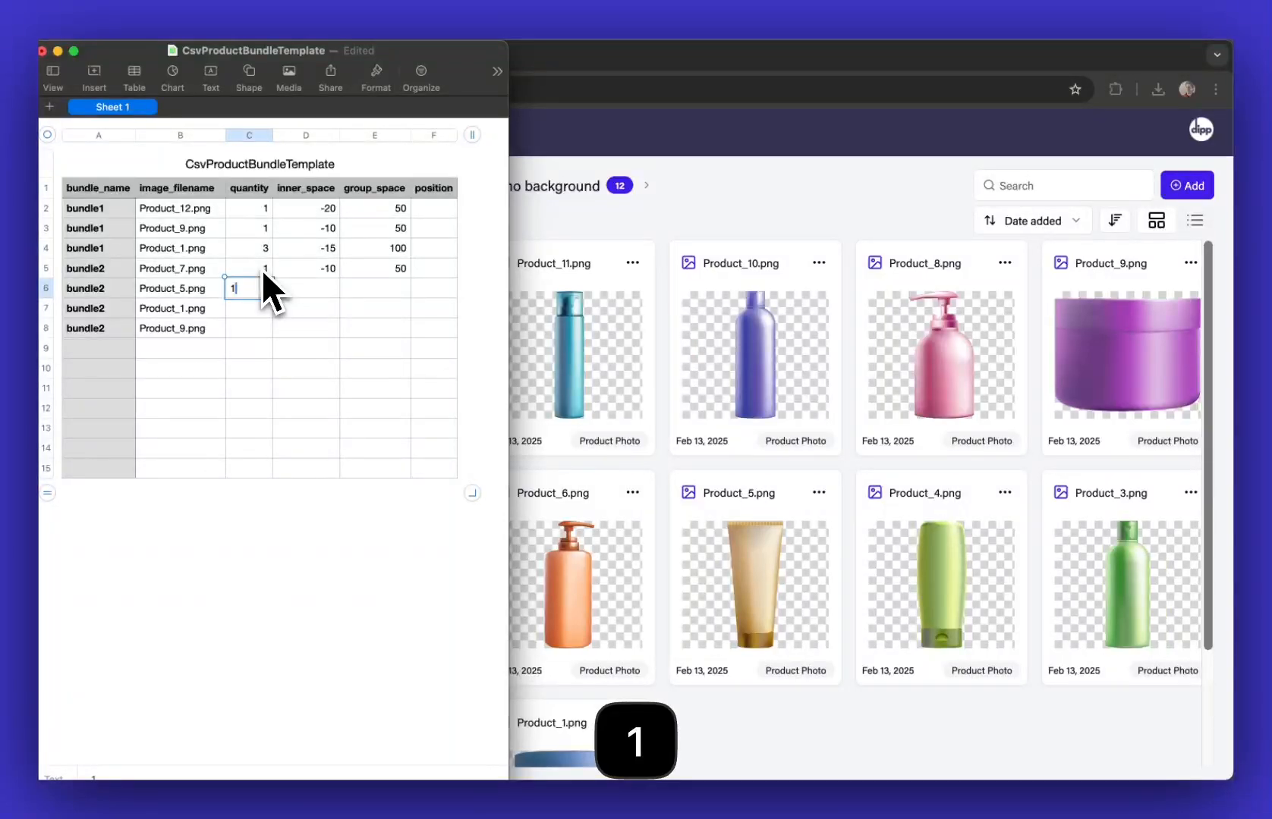
key(Return)
text(2)
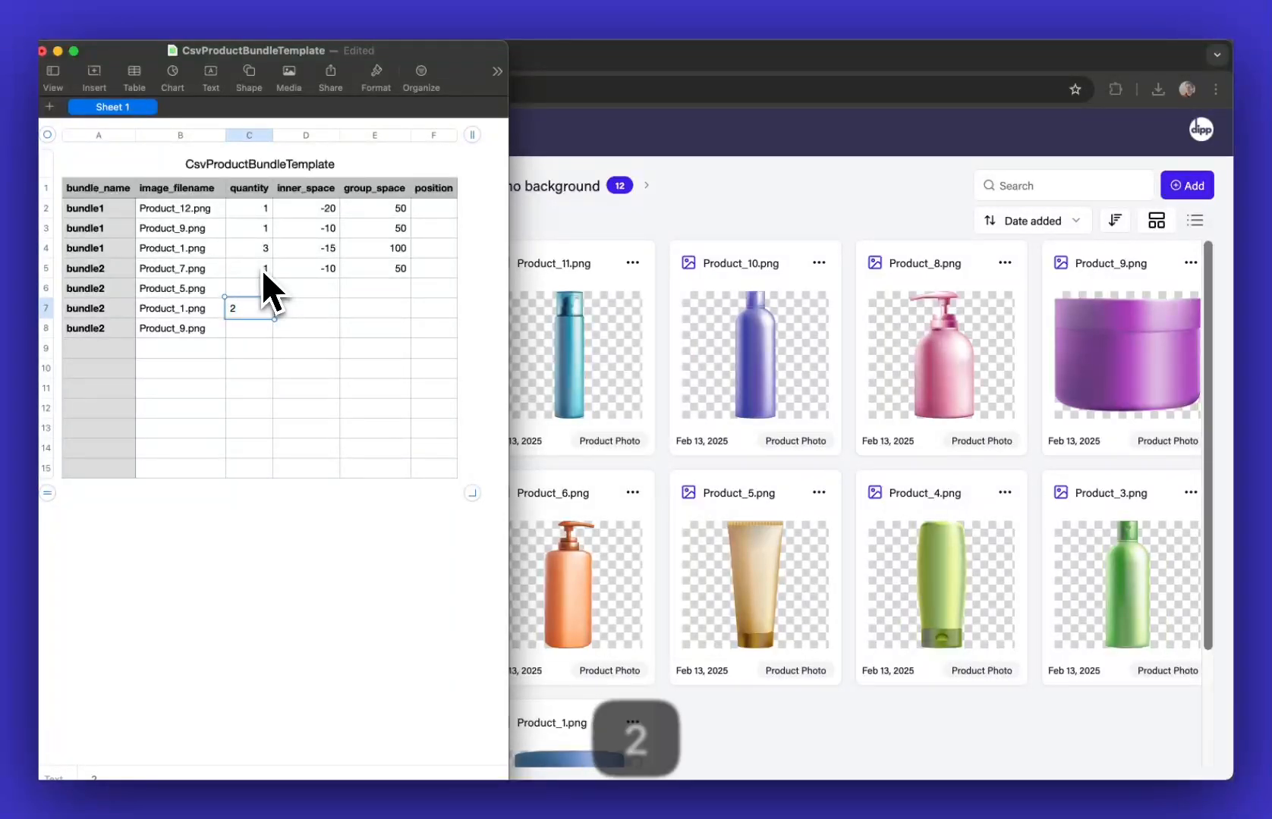
key(Return)
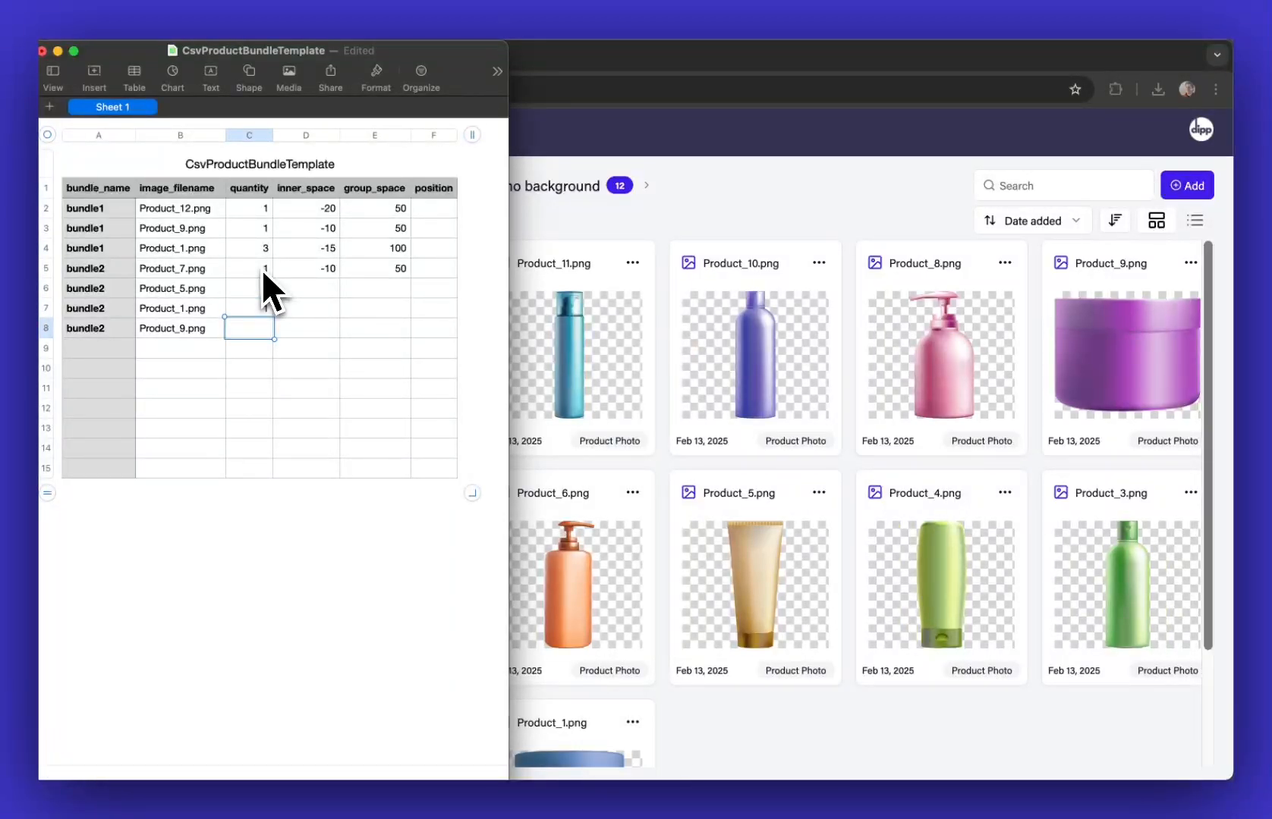
text(2)
key(Return)
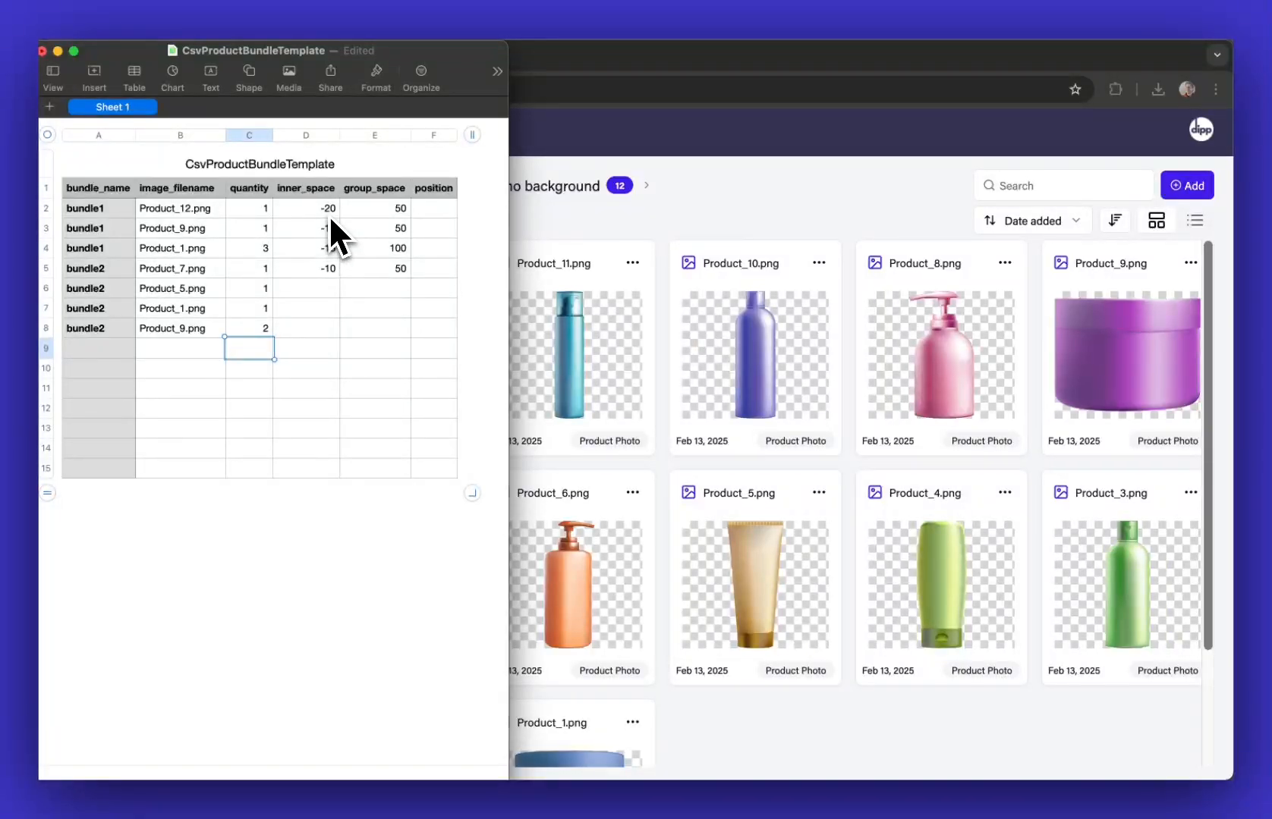
Copy the inner_space values from D2:D5 into the column starting at D6, and clear the surplus value in D9.
drag(328, 215, 328, 266)
key(super+c)
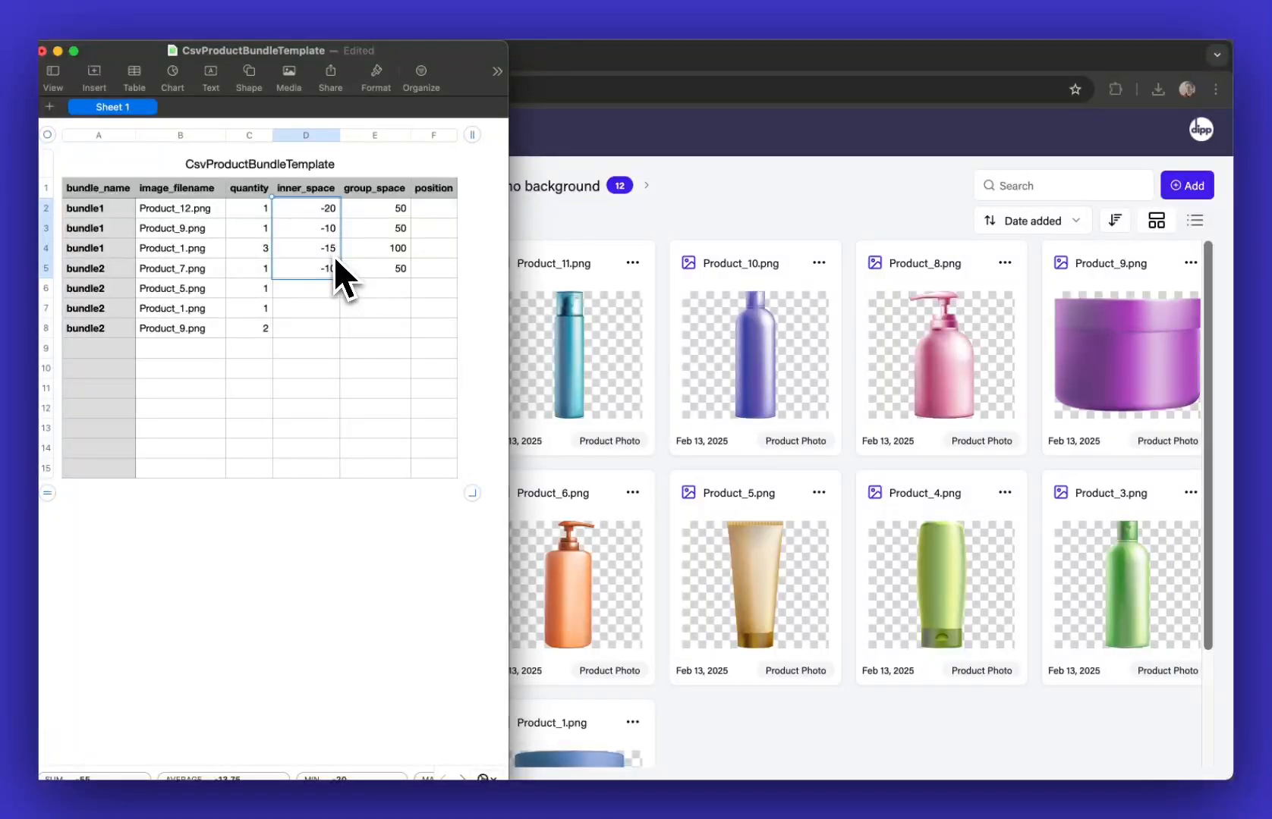
click(328, 288)
key(super+v)
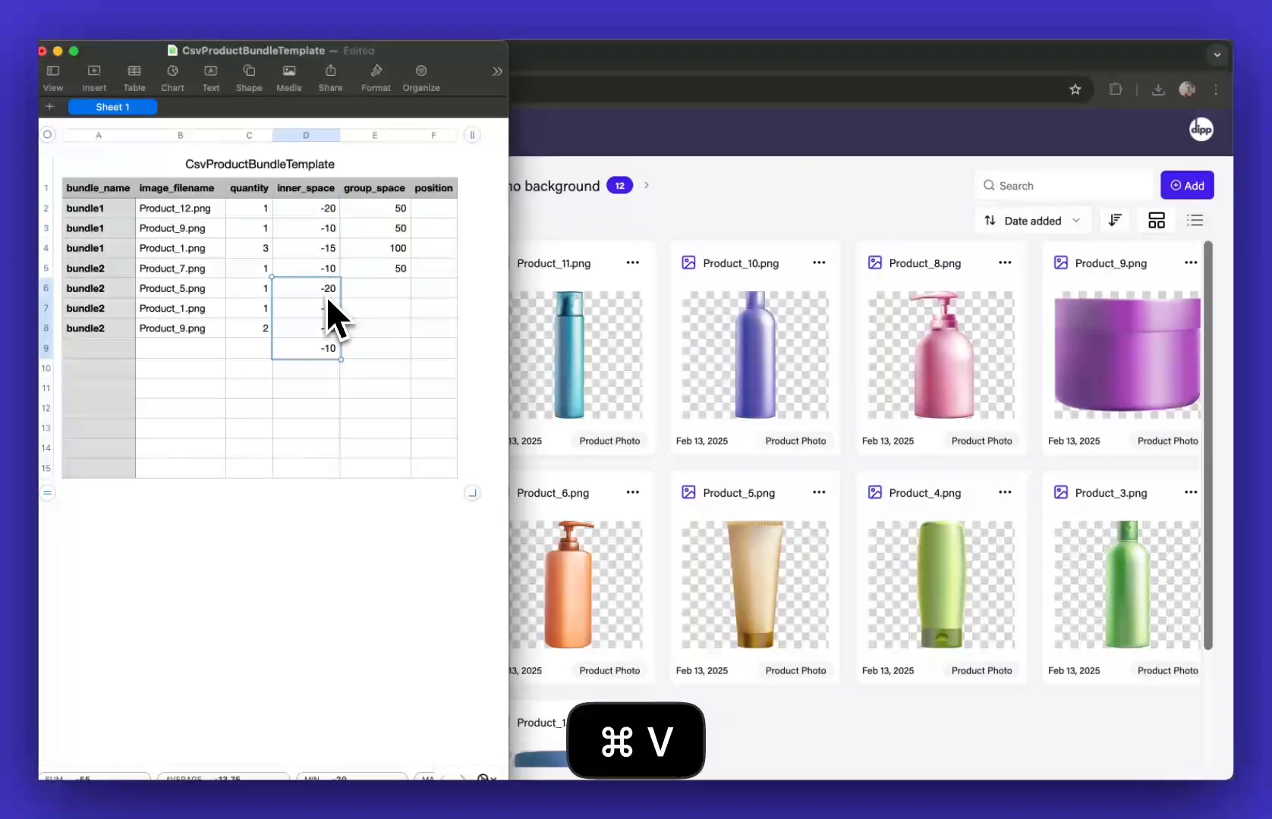
click(329, 346)
key(BackSpace)
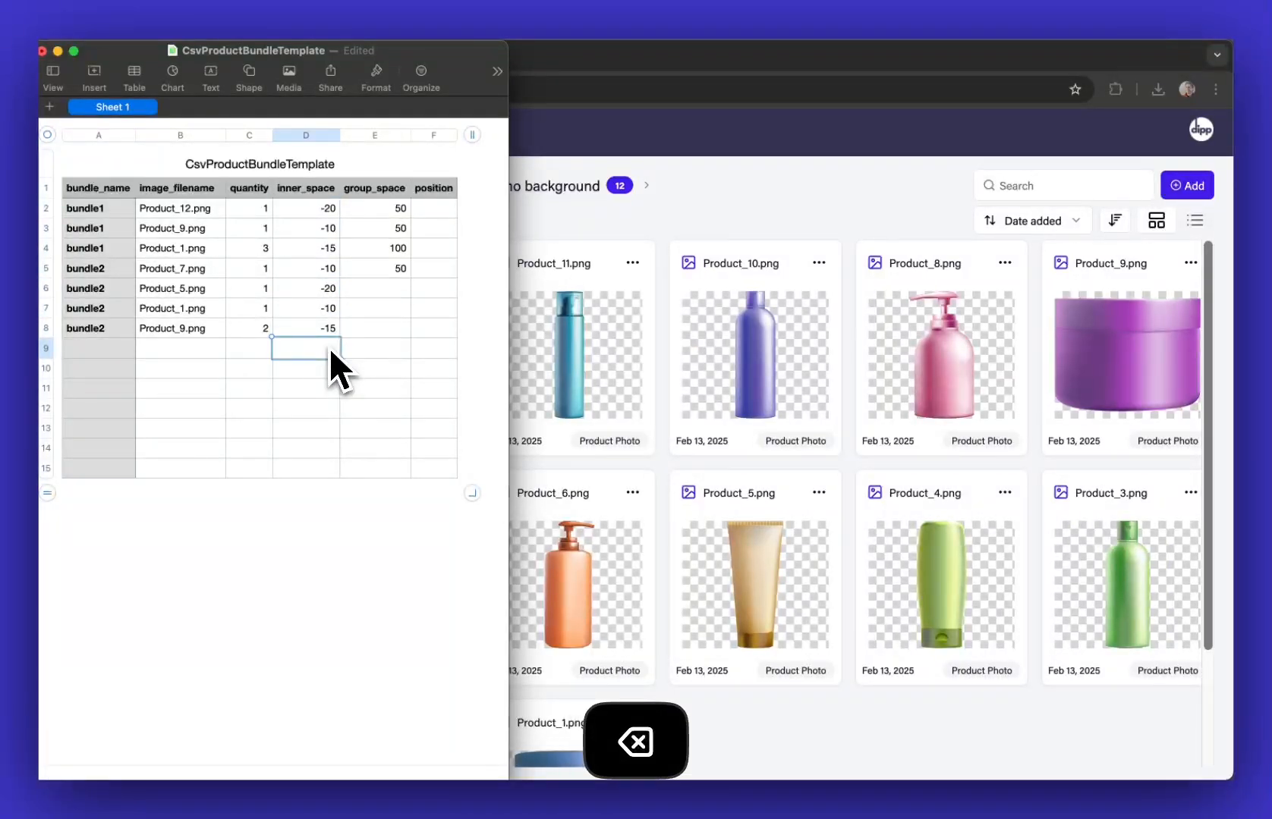
Copy the group_space values from E2:E4 into E6:E8 for the remaining bundle2 rows.
click(406, 208)
drag(405, 207, 404, 254)
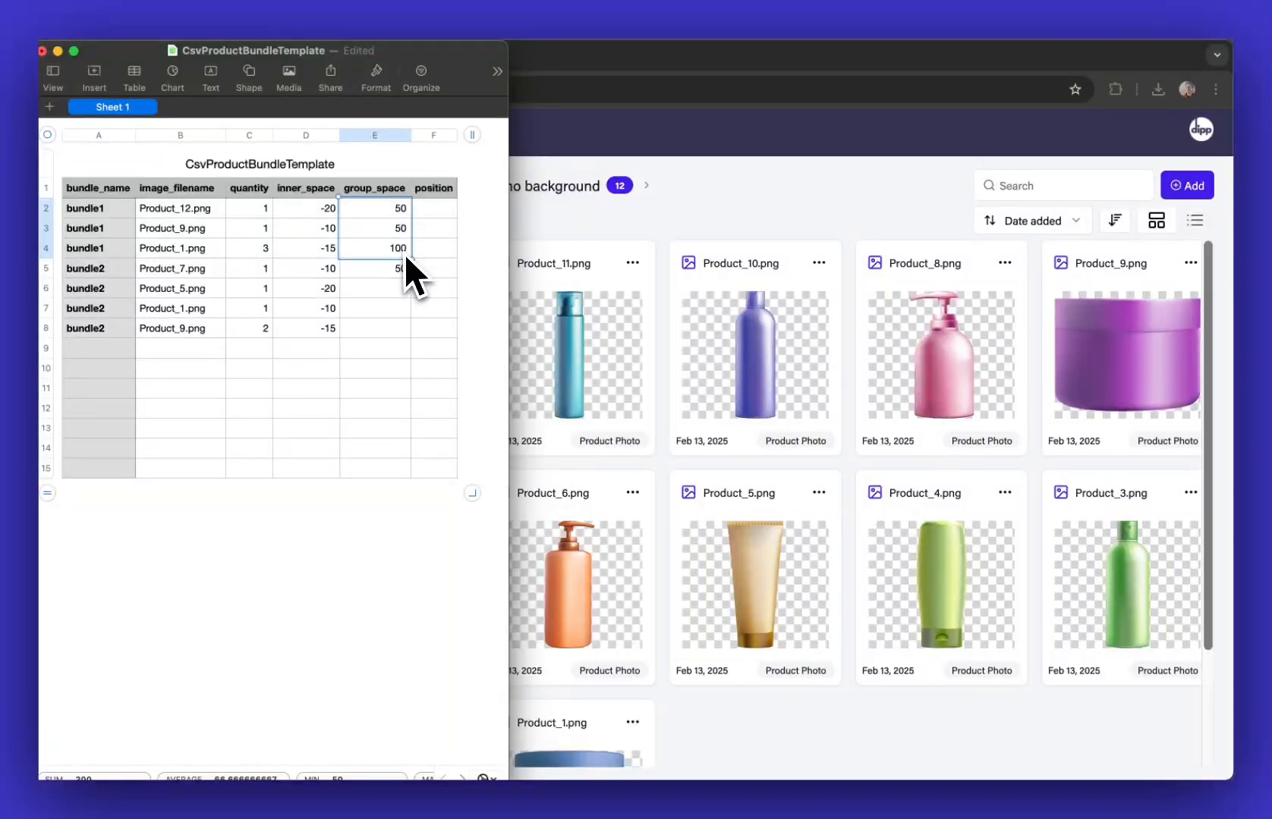
key(super+c)
click(404, 289)
key(super+v)
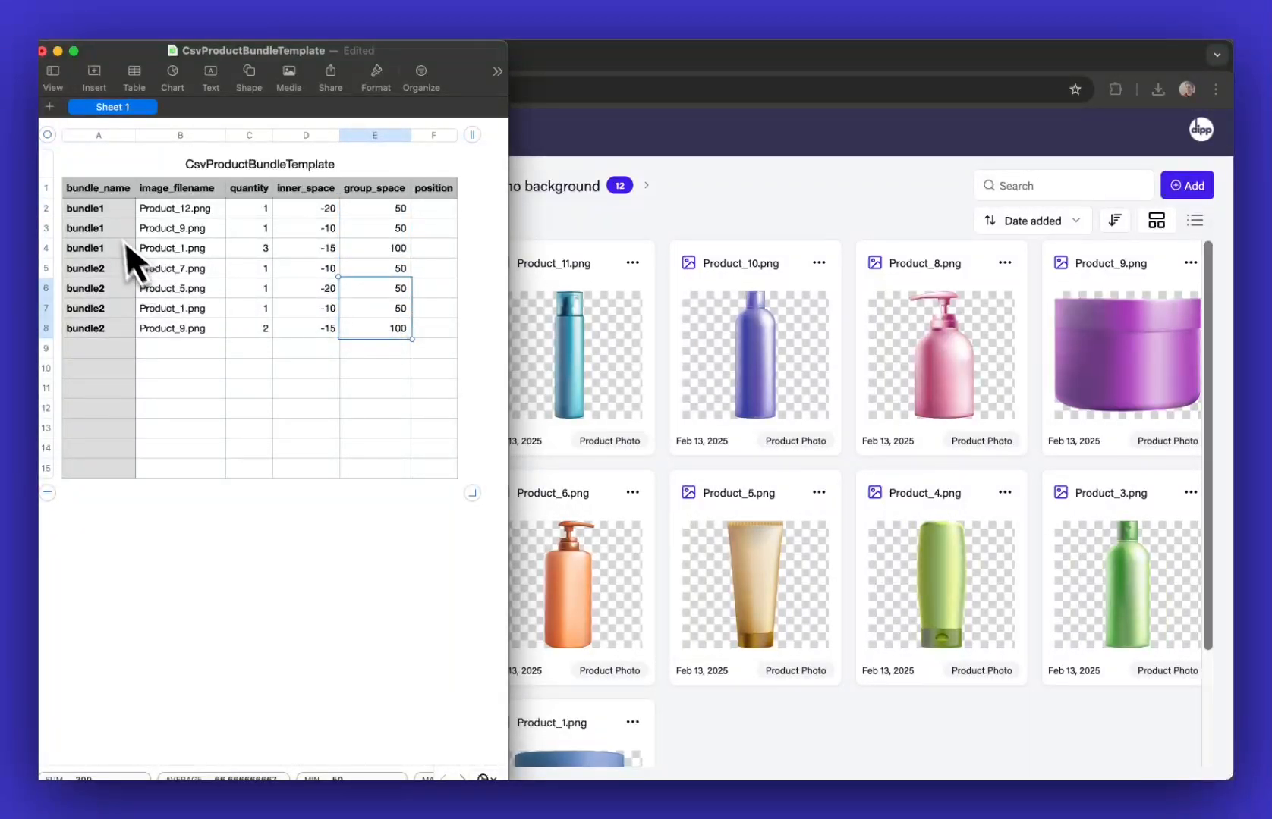
Export the completed bundle spreadsheet to CSV.
click(95, 351)
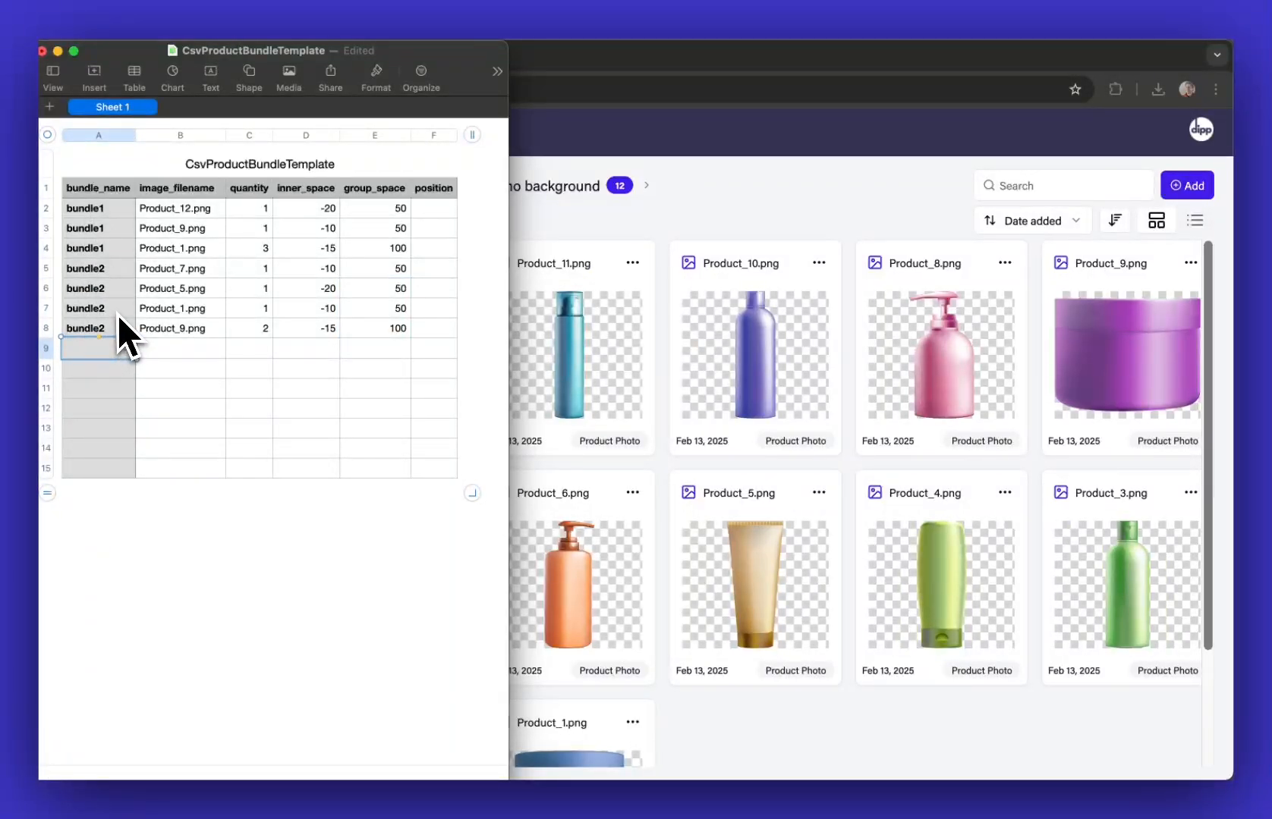
click(147, 26)
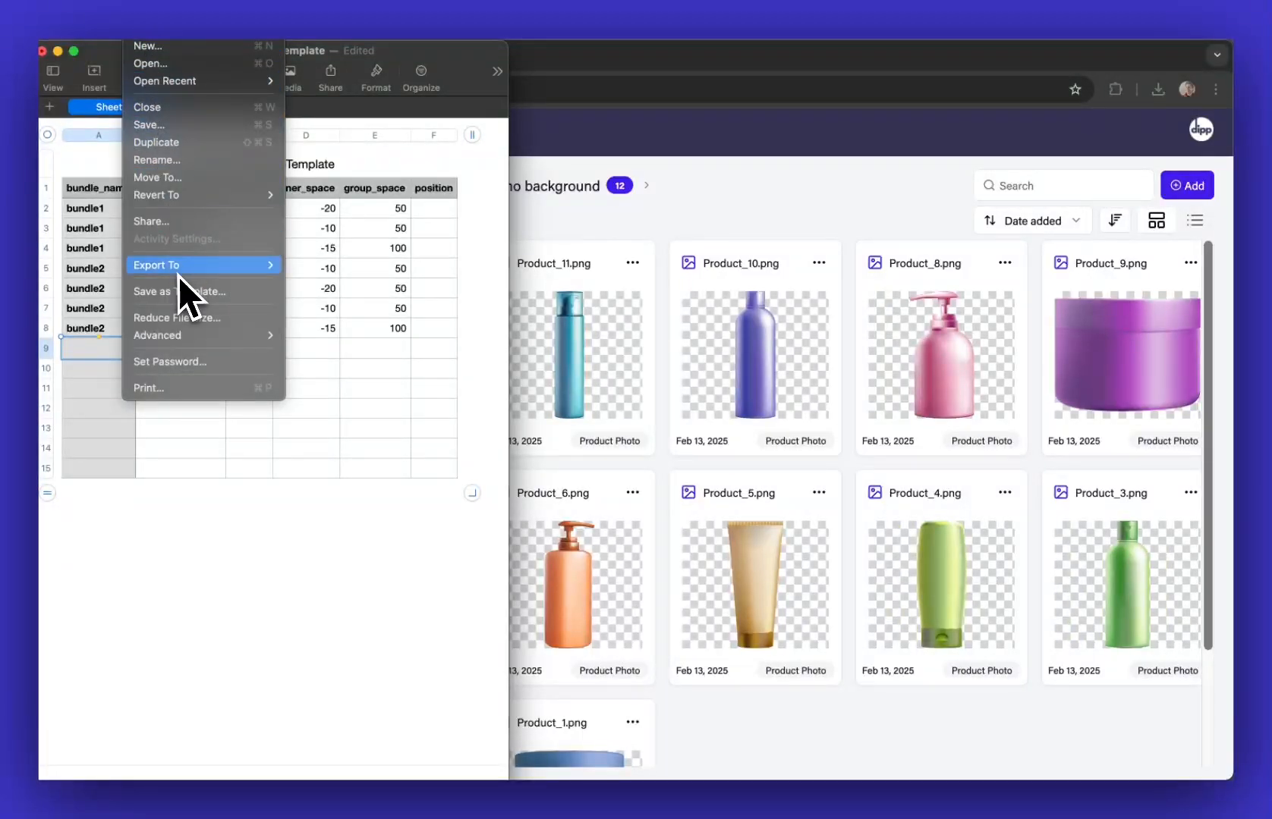
mouse_move(180, 273)
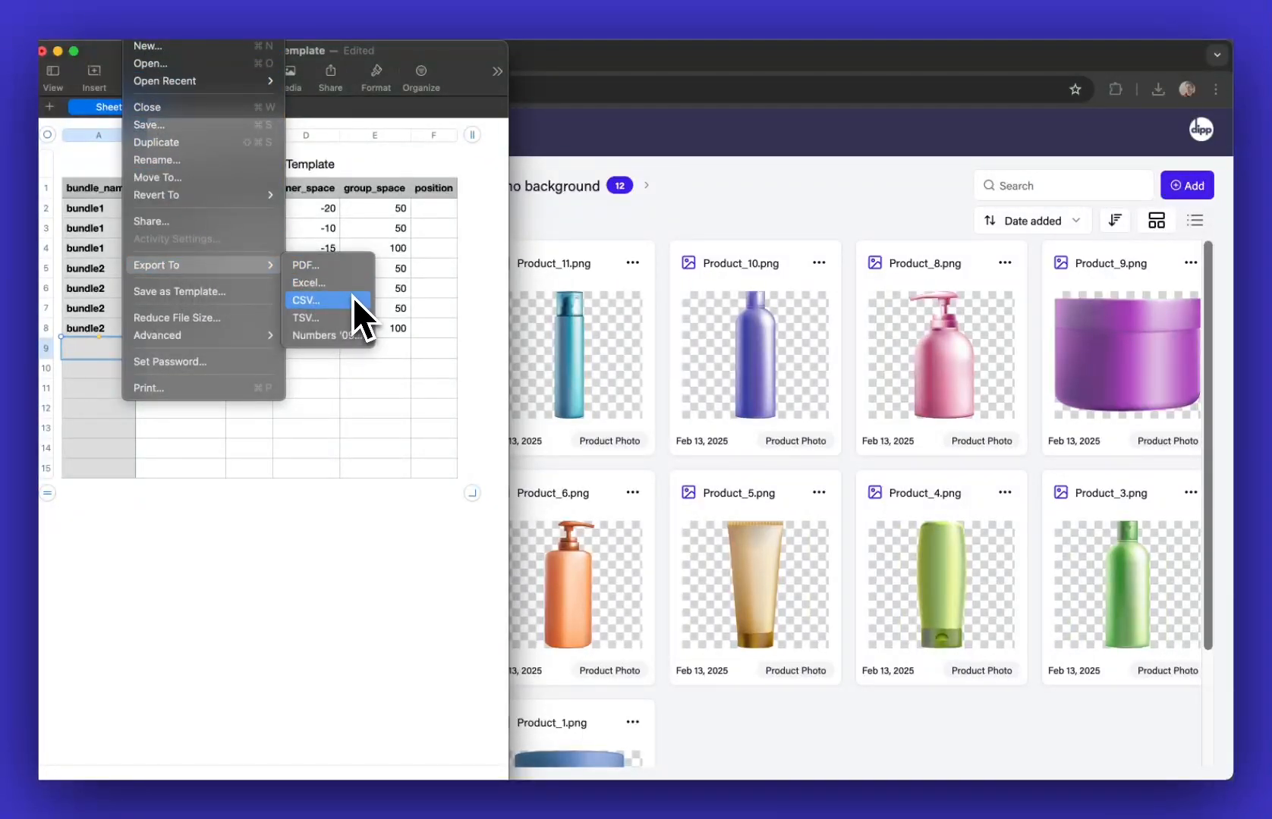
click(313, 300)
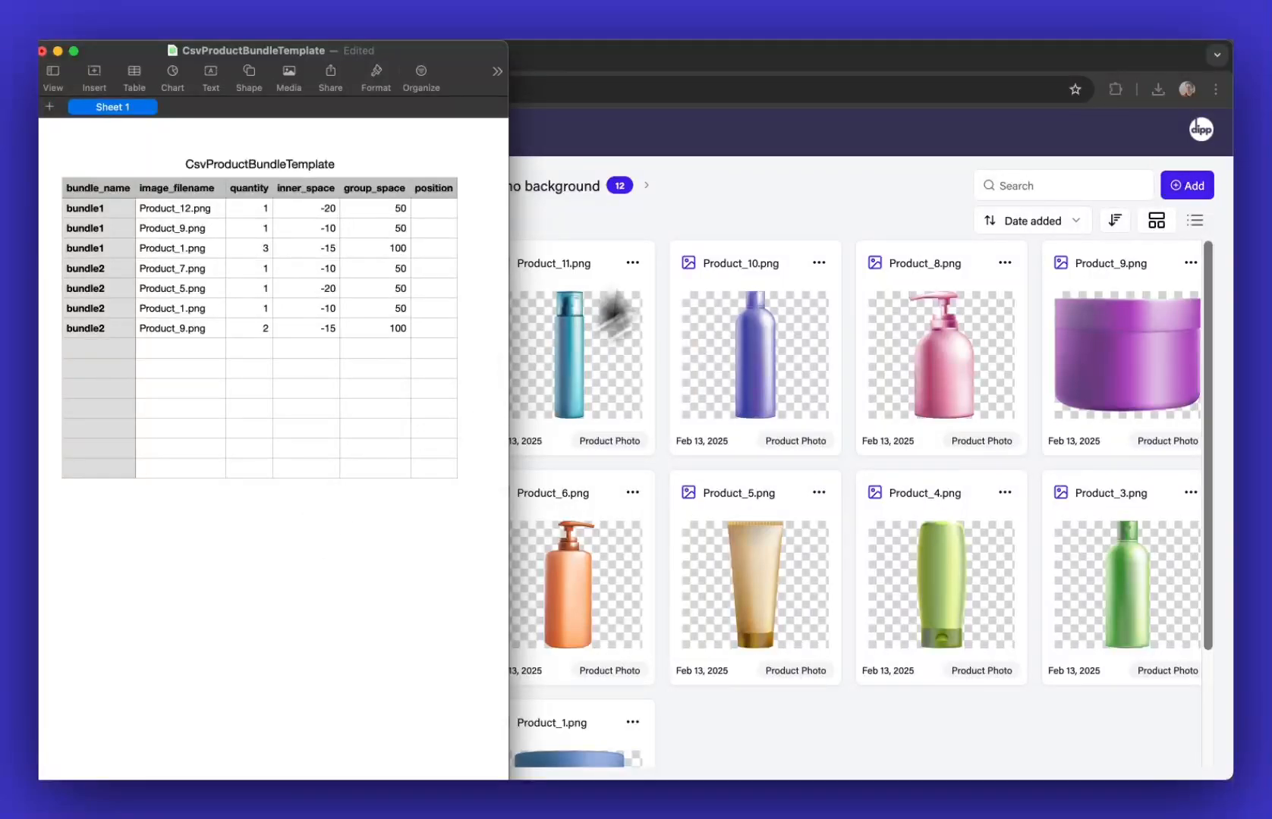
Switch to the browser and return from the product images folder to All Assets in the asset library.
click(734, 224)
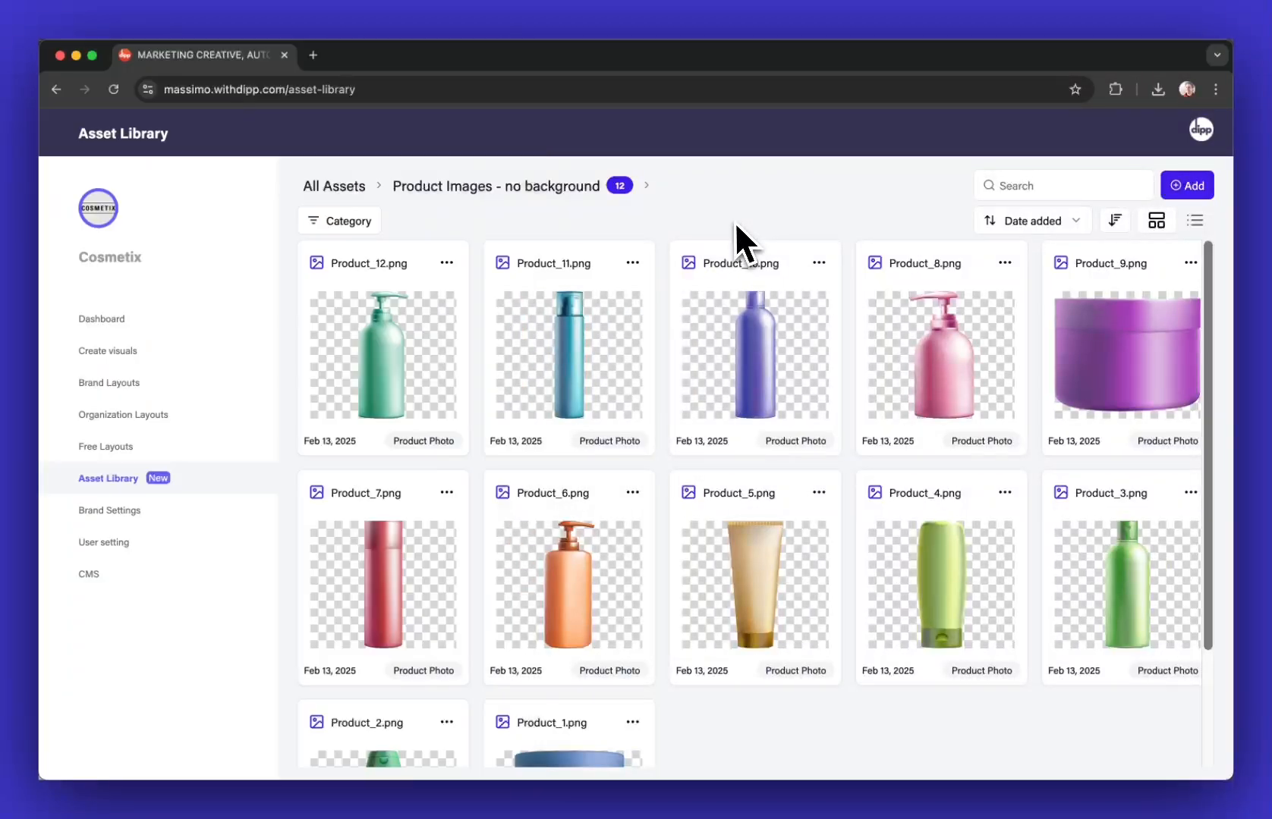
click(1191, 188)
mouse_move(1166, 295)
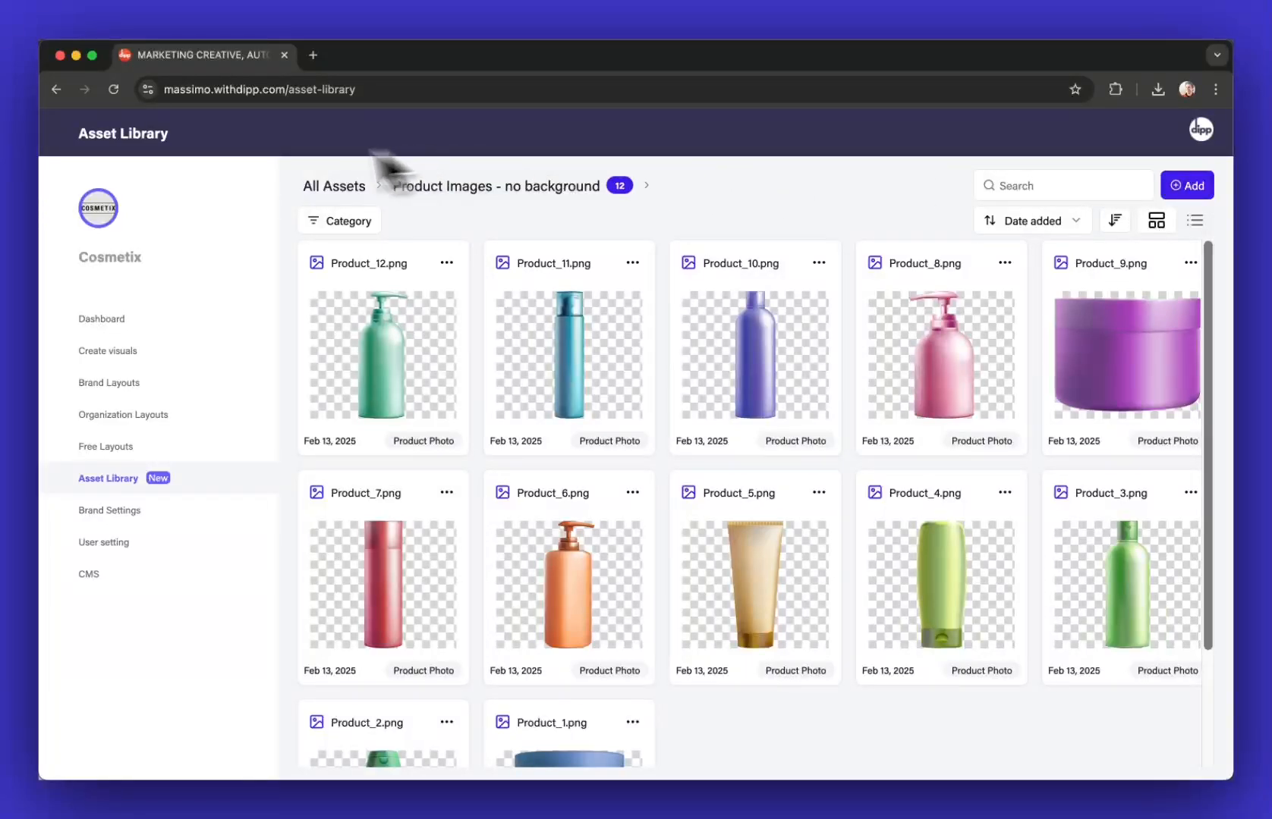
click(335, 187)
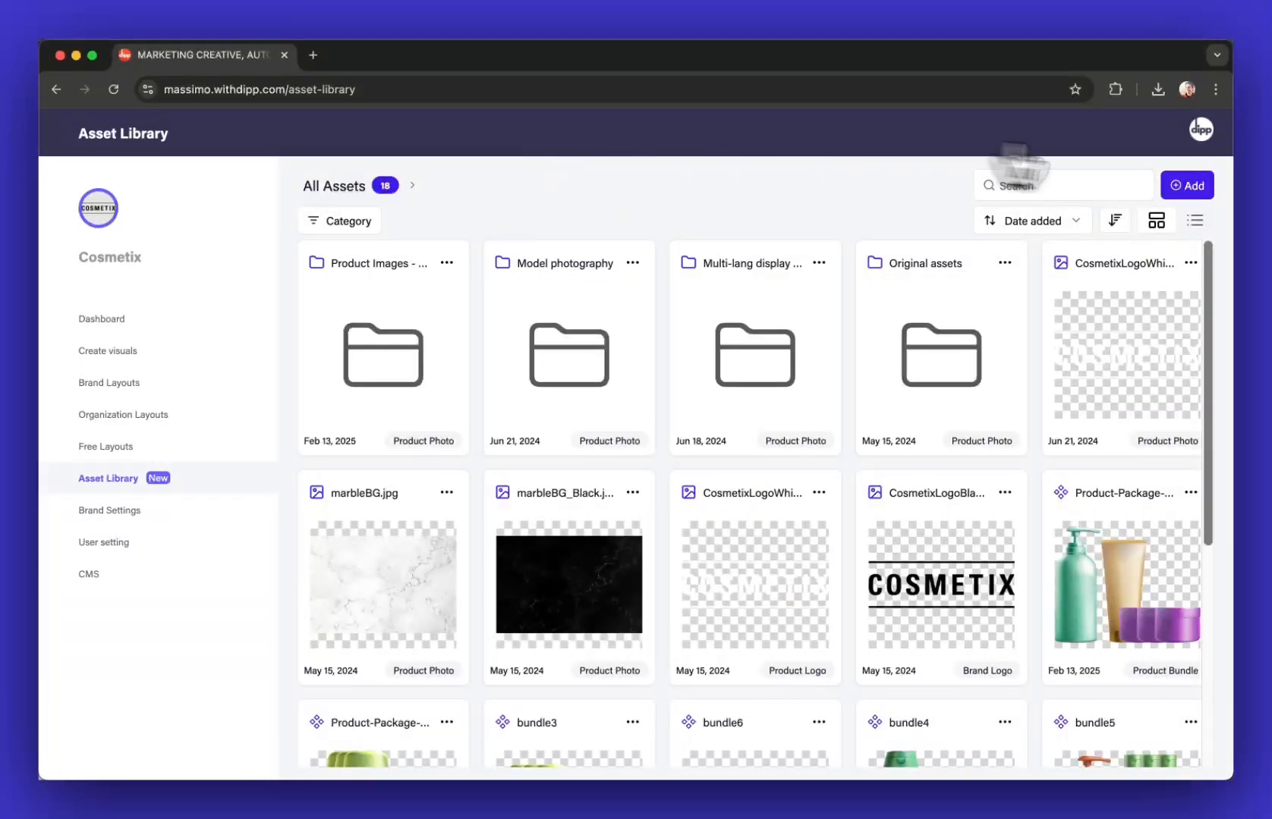
Start a product bundle from CSV and upload CsvProductBundleTemplate.csv.
click(1187, 188)
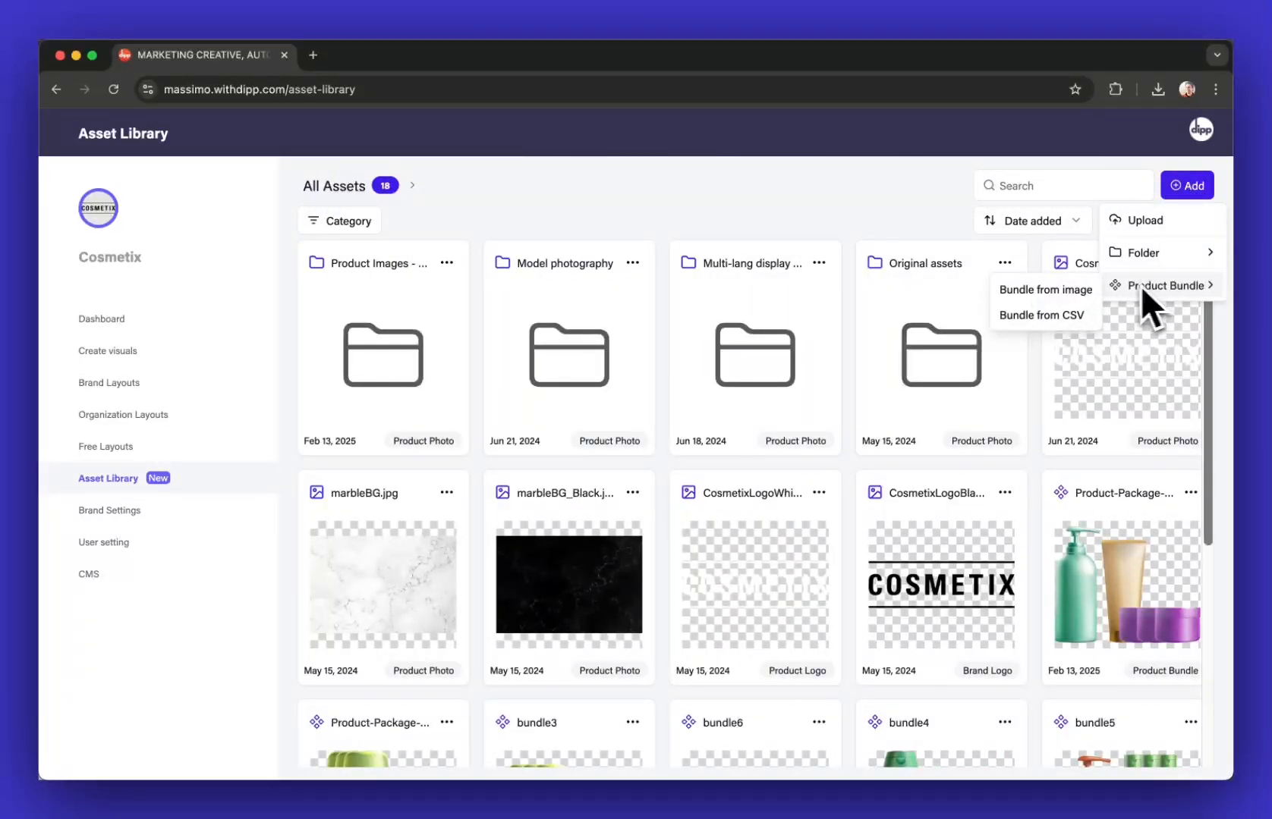
click(1033, 321)
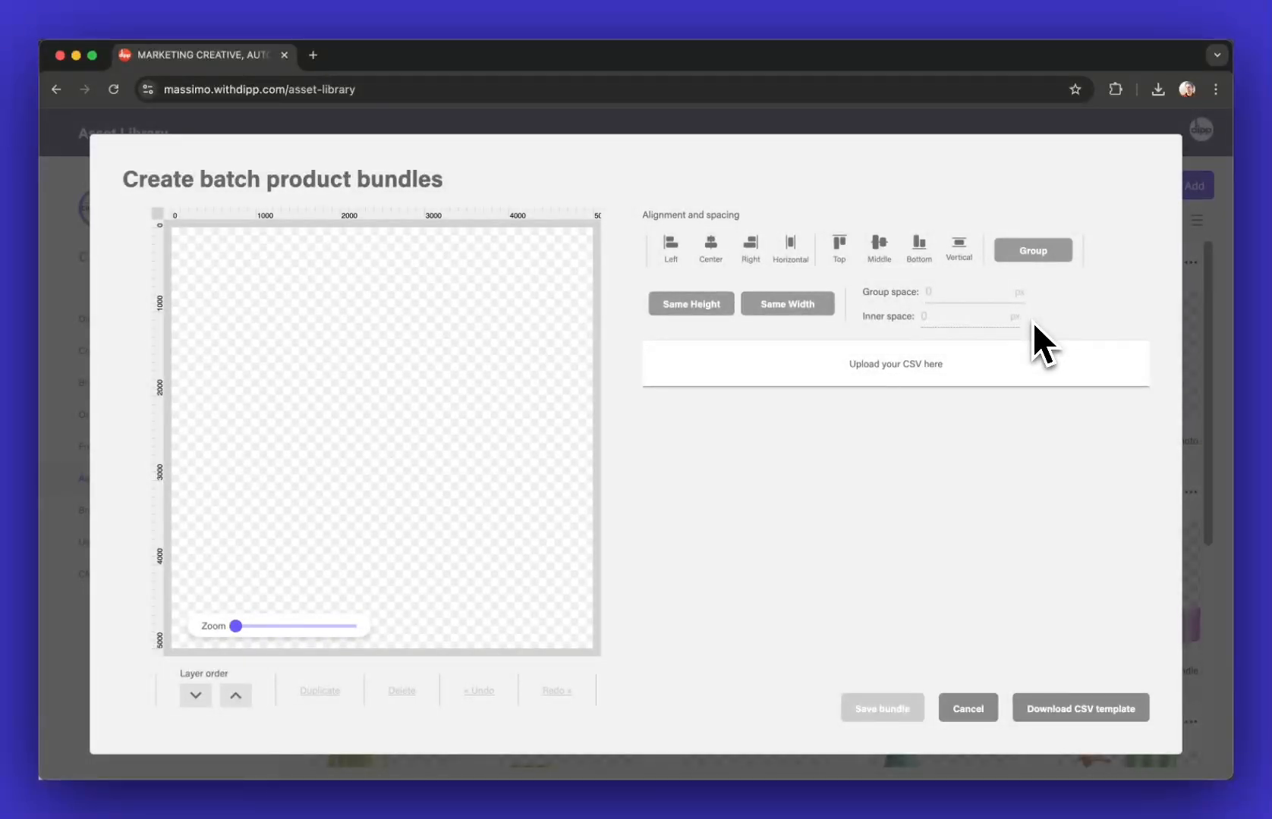
click(1038, 364)
key(Return)
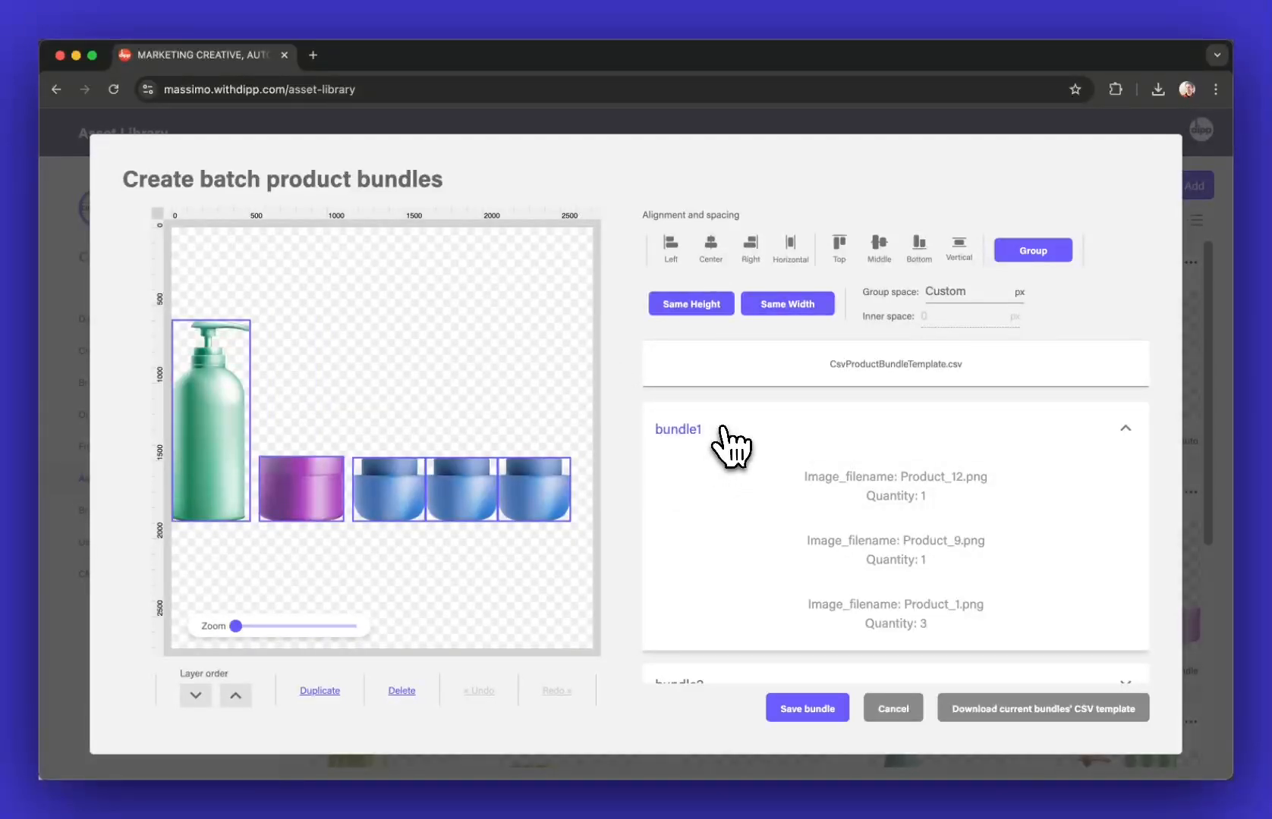
Expand bundle2, review its product list and canvas layout, and clear the selection.
click(720, 682)
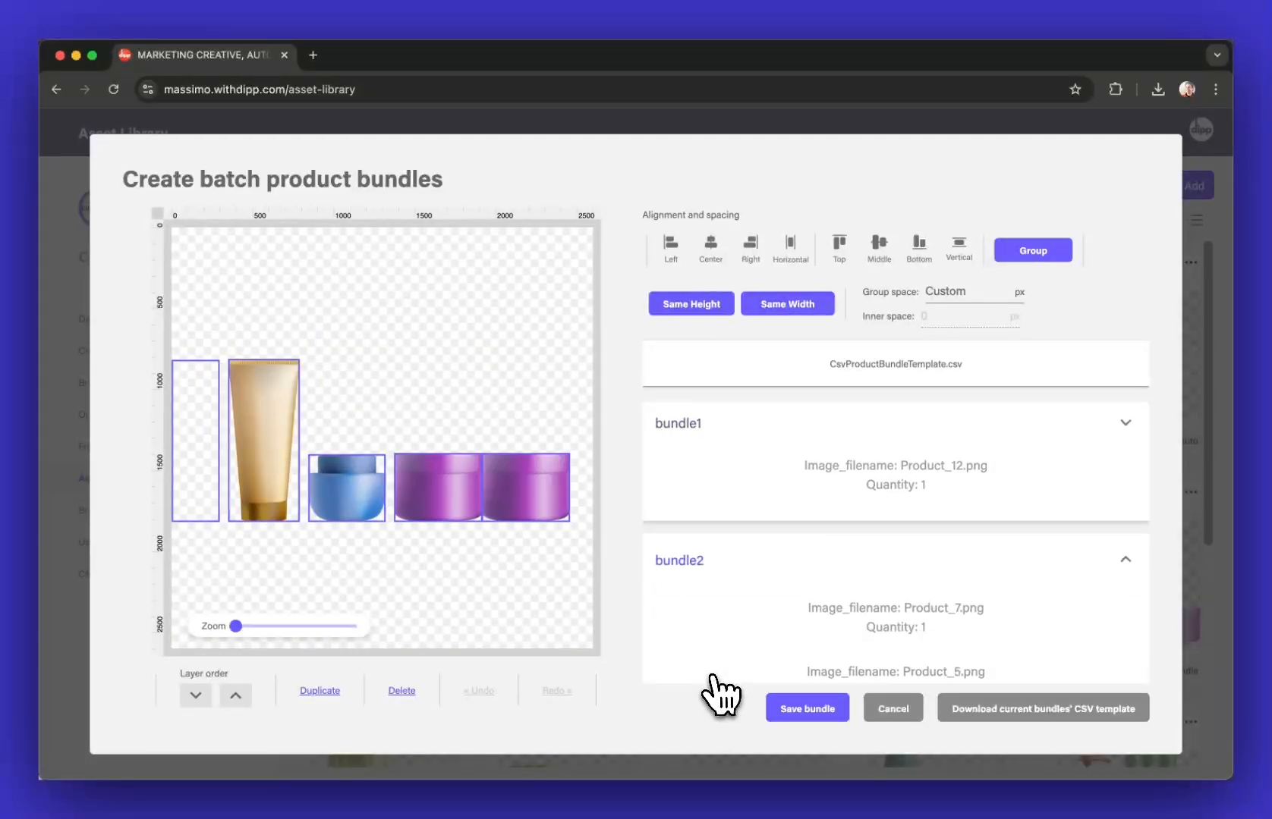
scroll(736, 515, down, 2)
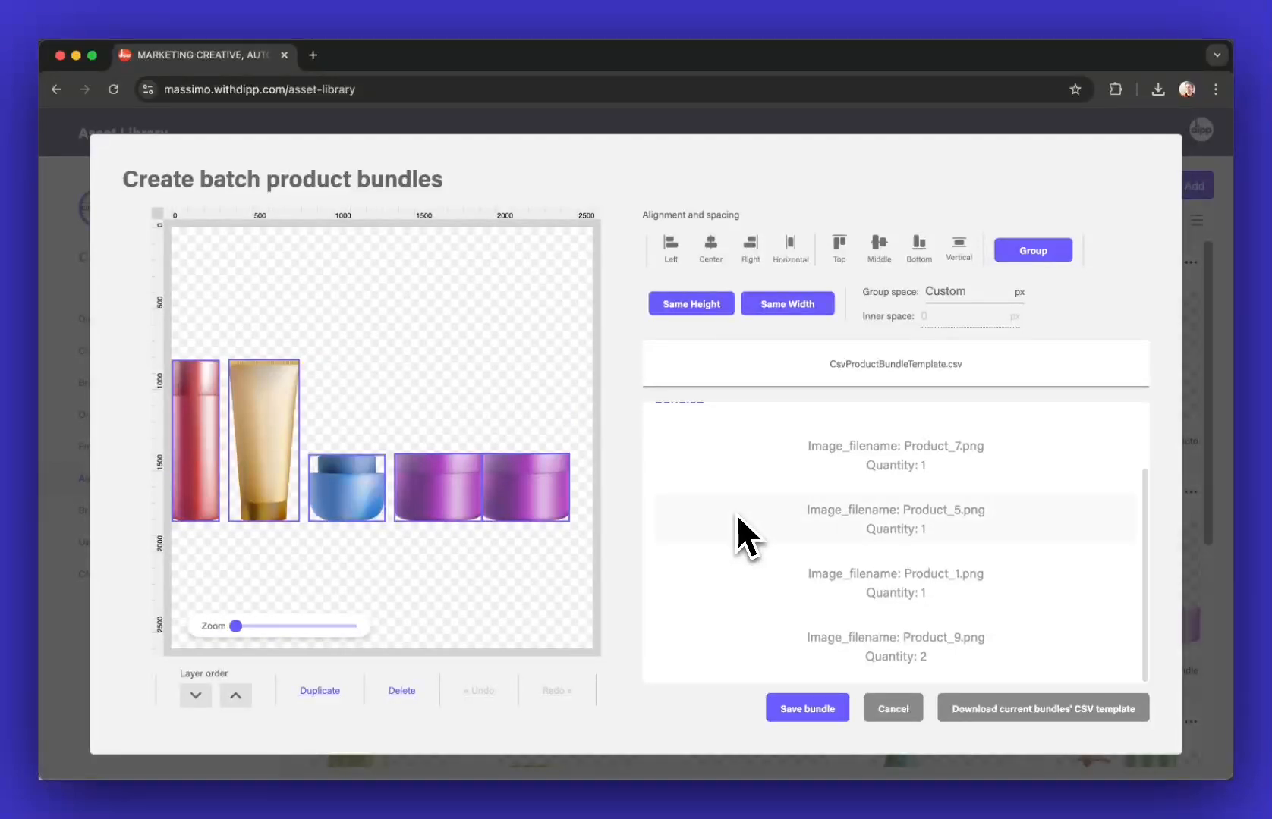
scroll(738, 516, up, 2)
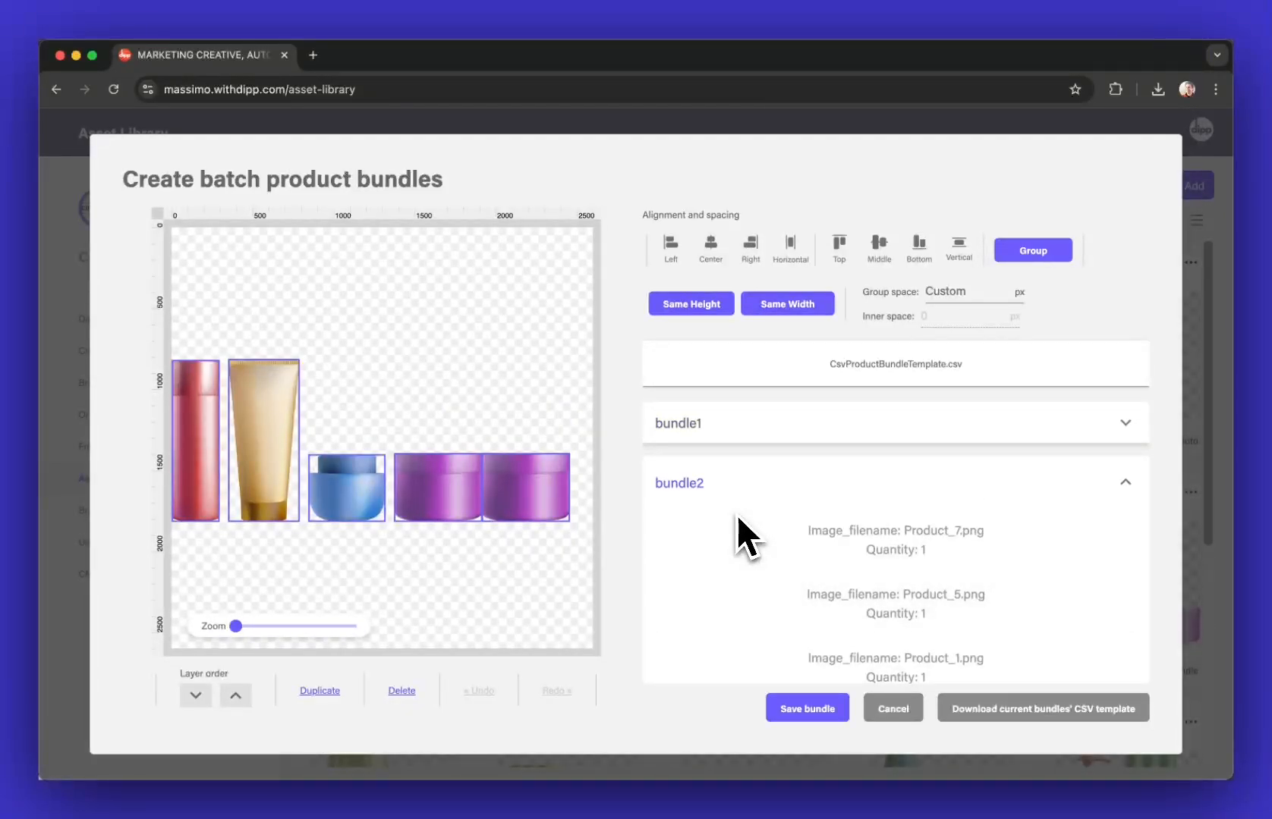
click(505, 591)
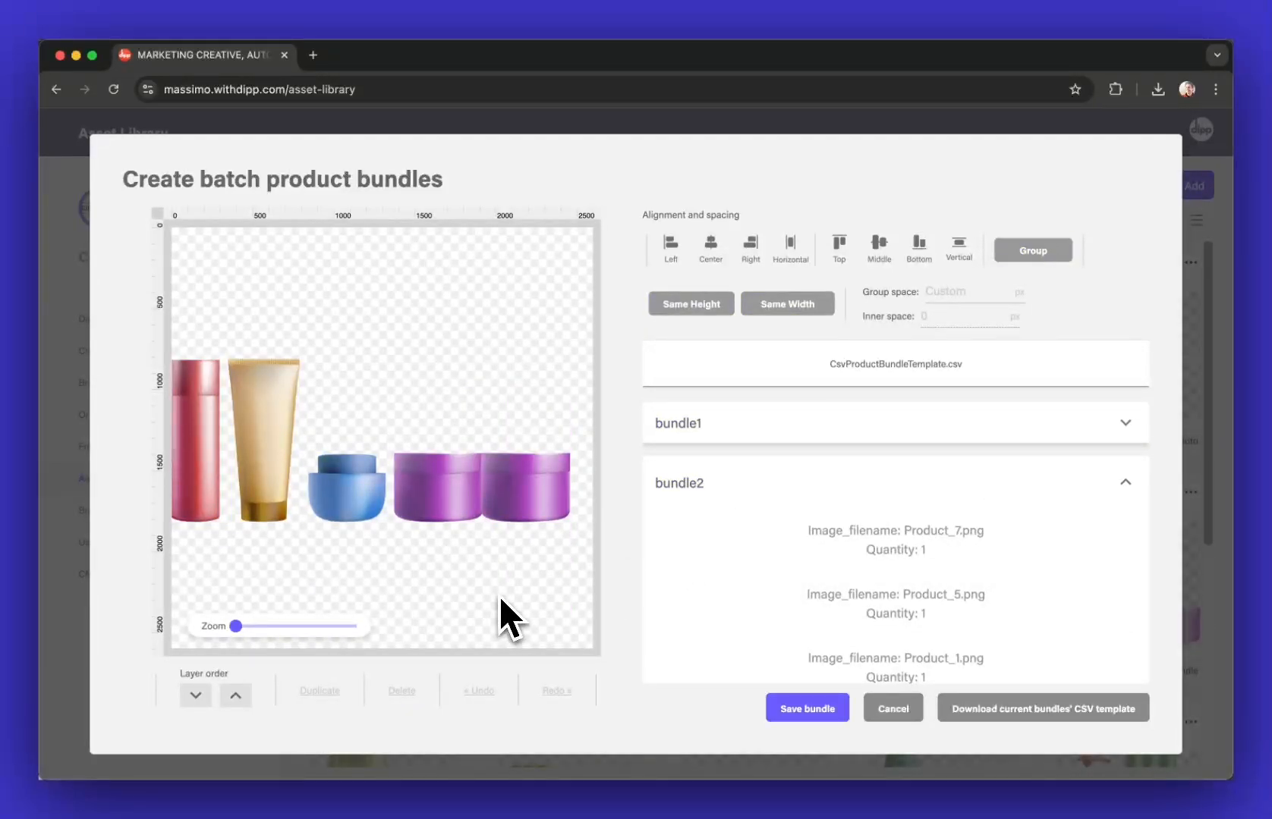
Set the inner space of the Product_1.png group in bundle1 to -145 px and deselect the group.
click(776, 422)
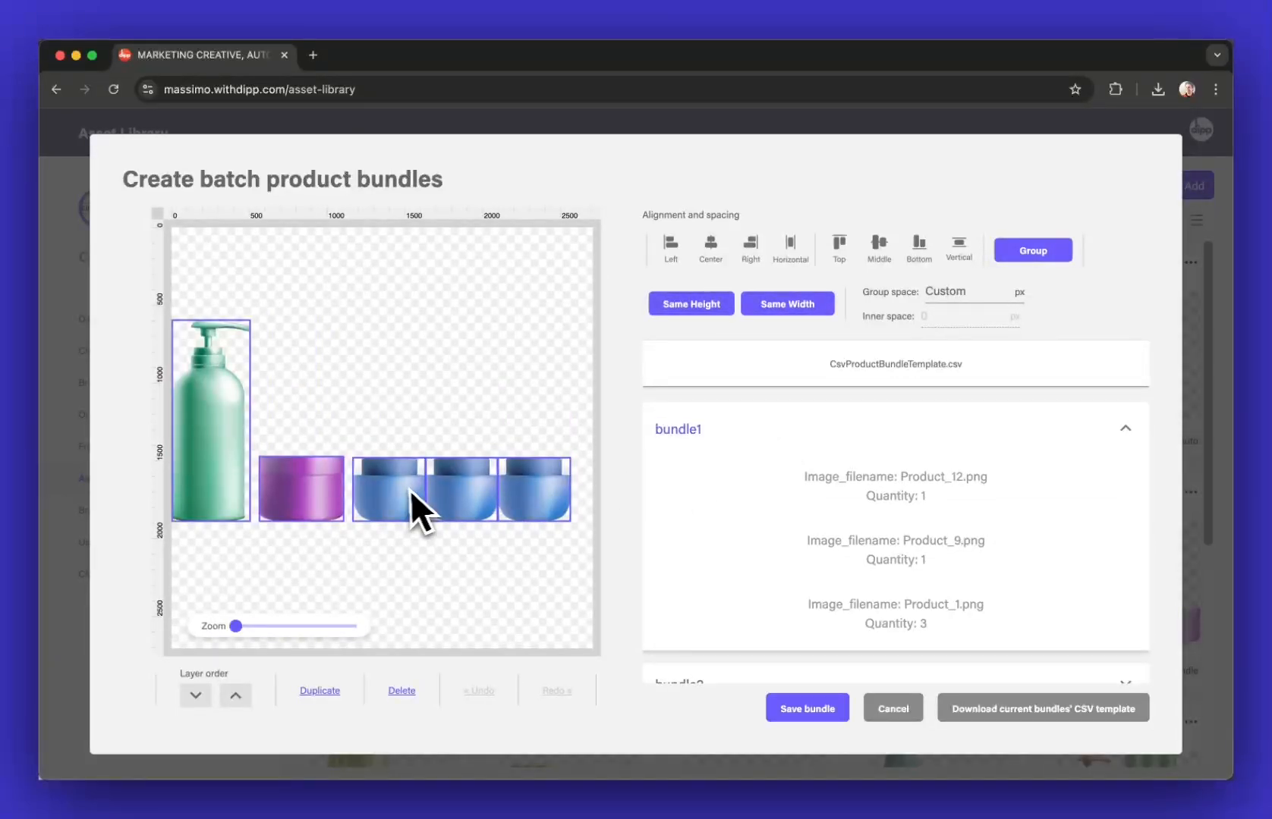
scroll(829, 565, down, 1)
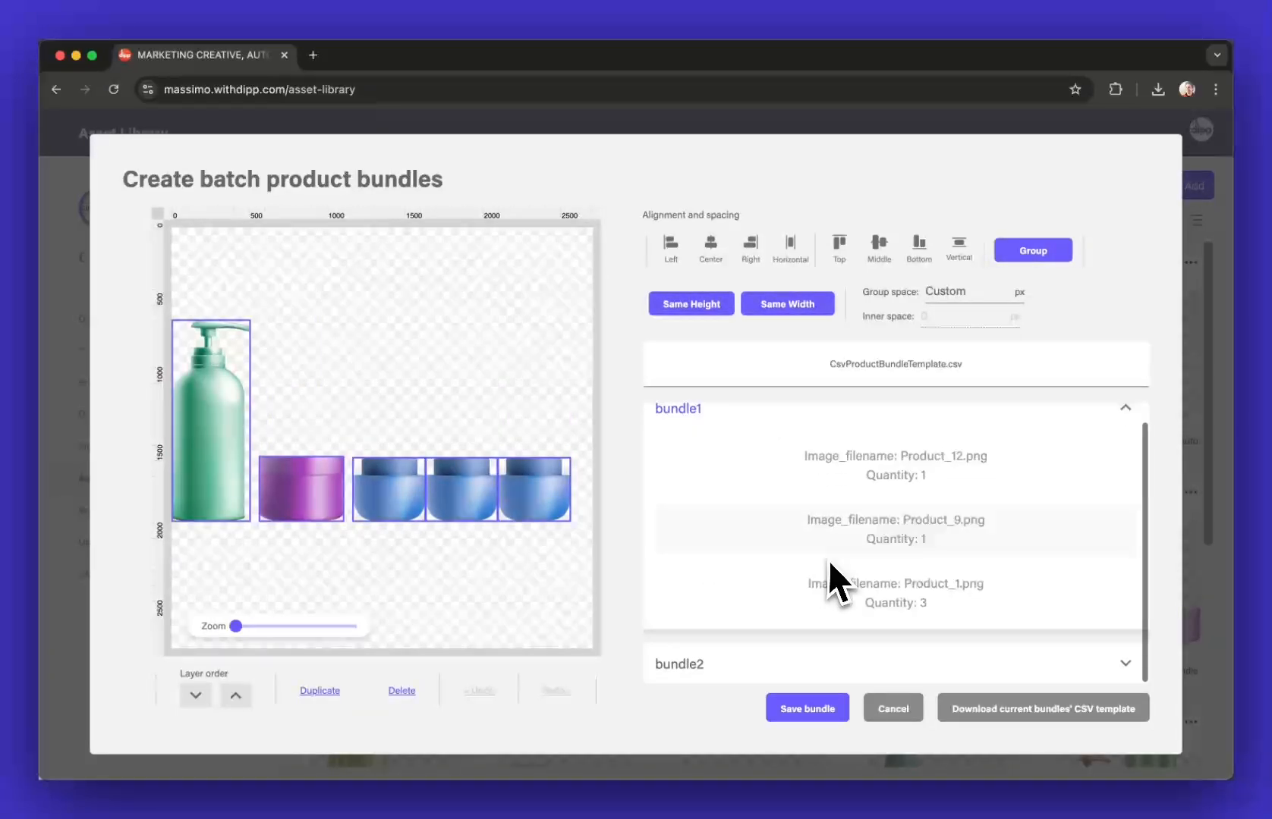
click(858, 610)
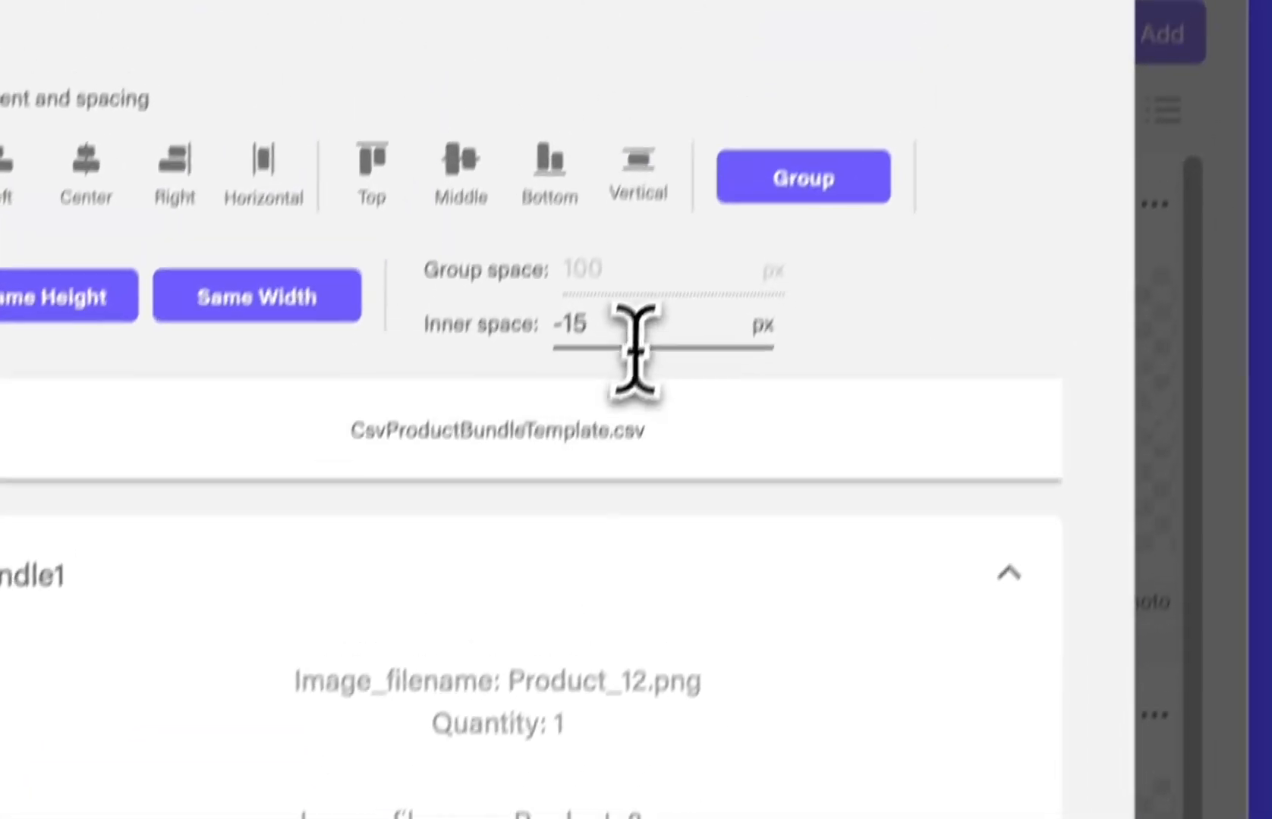
click(942, 303)
key(Left)
key(BackSpace)
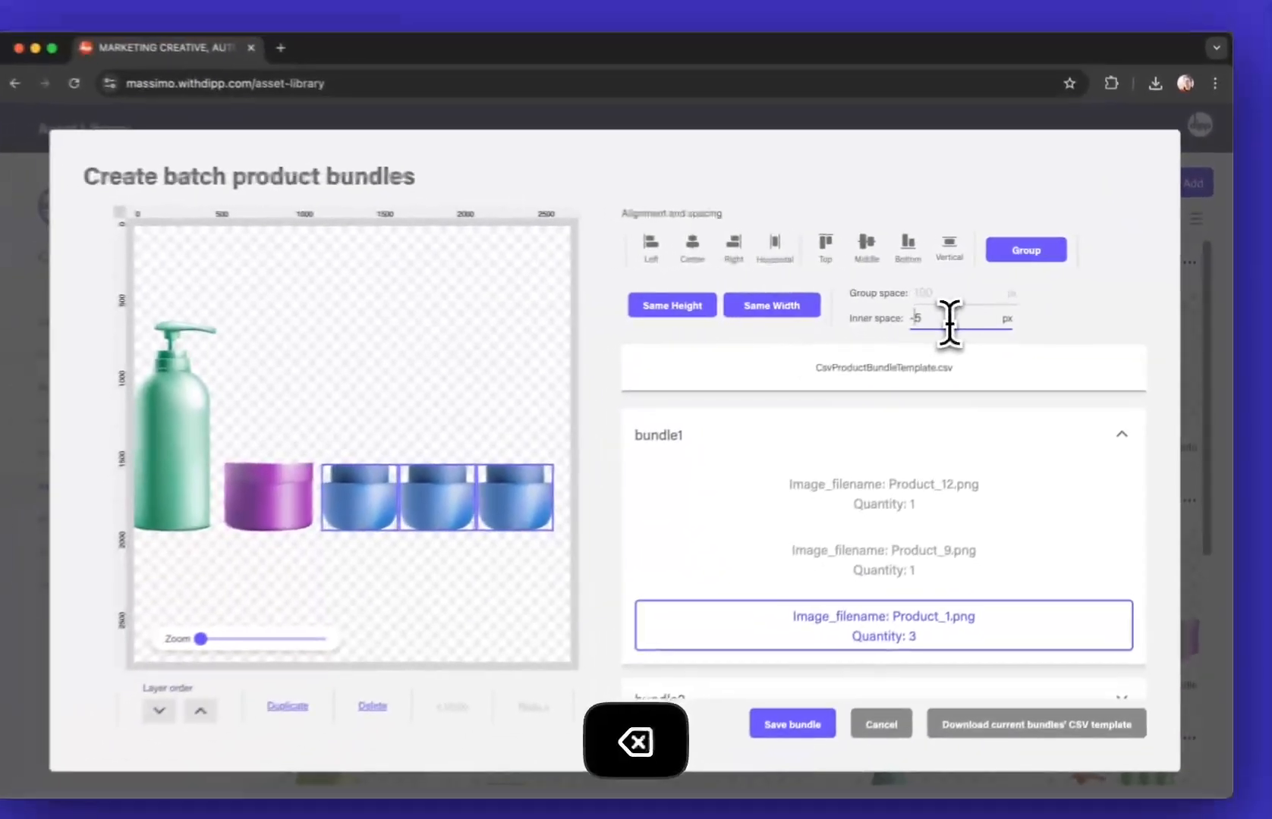
text(4)
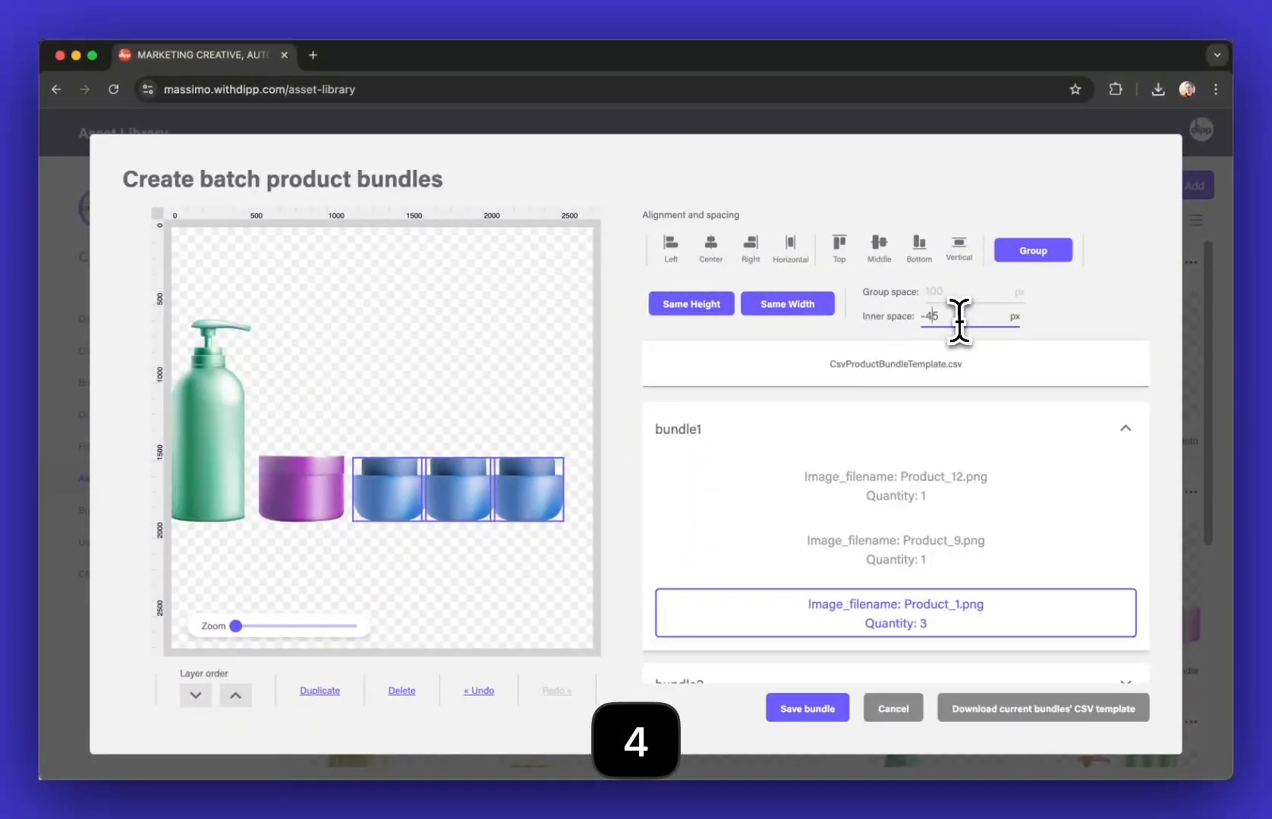
key(Left)
text(1)
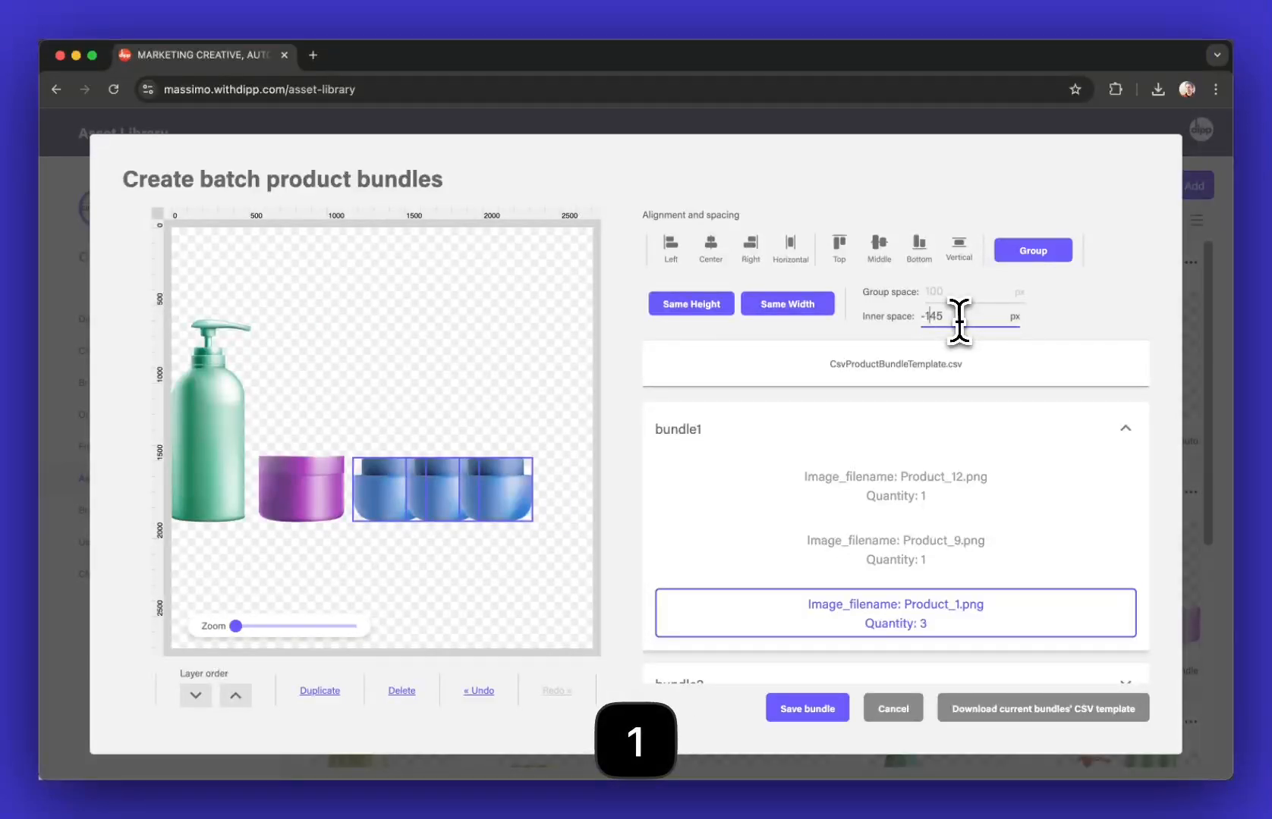
click(569, 443)
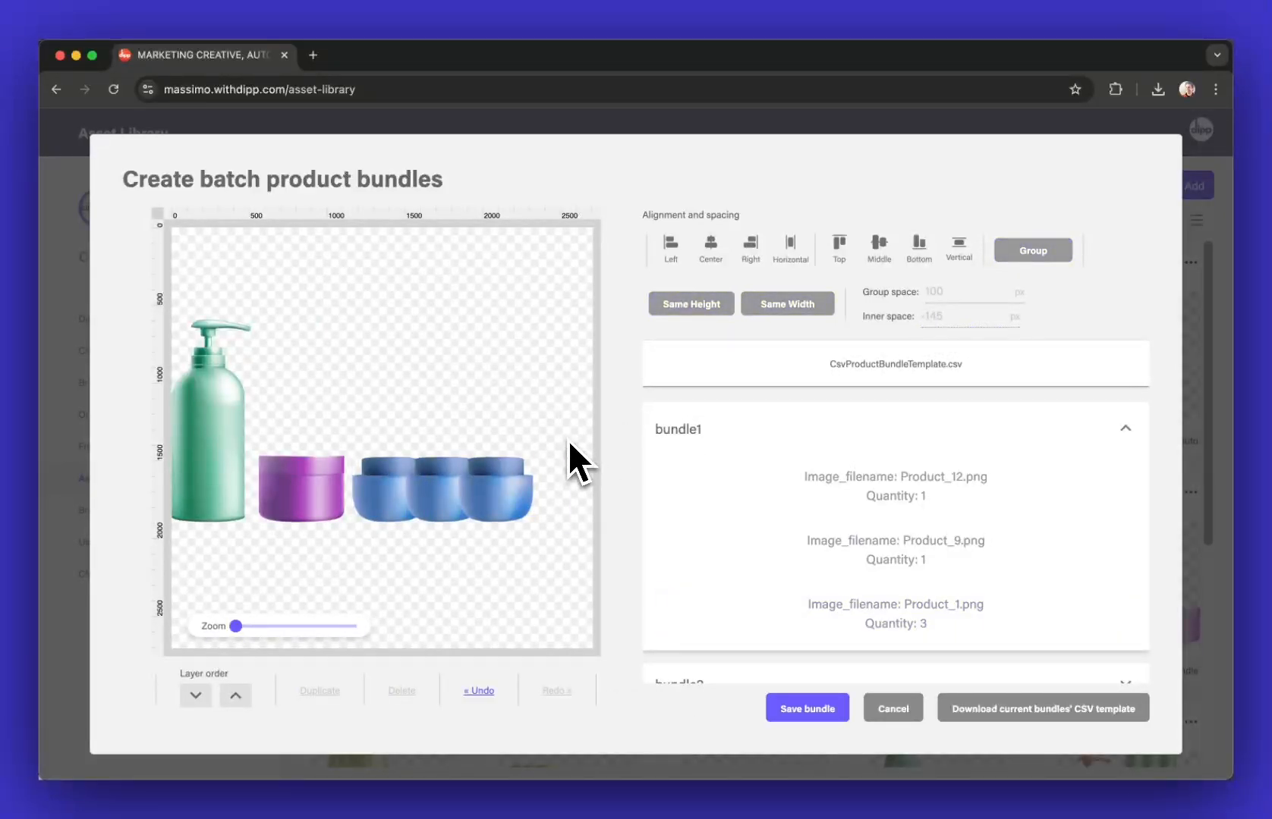
Set the inner space of the Product_9.png group in bundle2 to -145 px and deselect the group.
scroll(816, 479, down, 1)
click(783, 667)
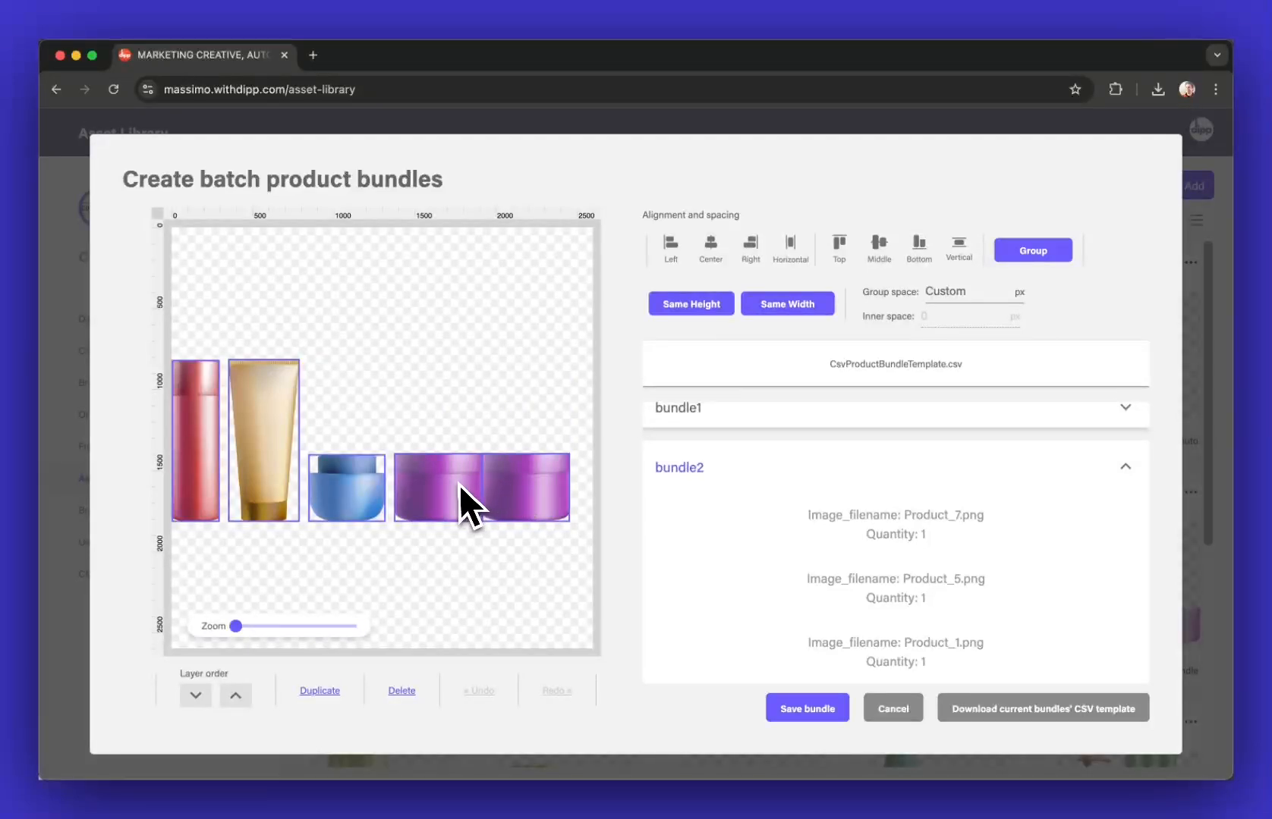
scroll(803, 654, down, 2)
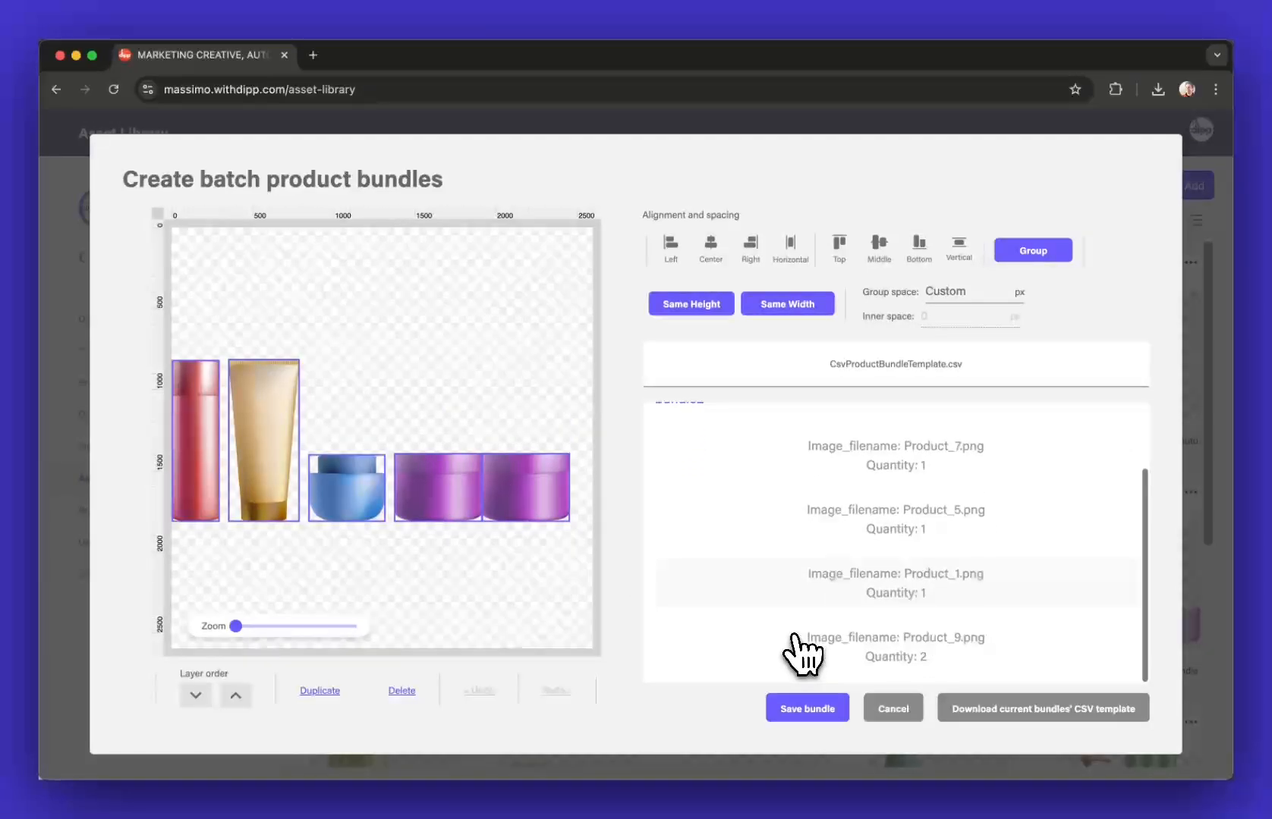
click(846, 653)
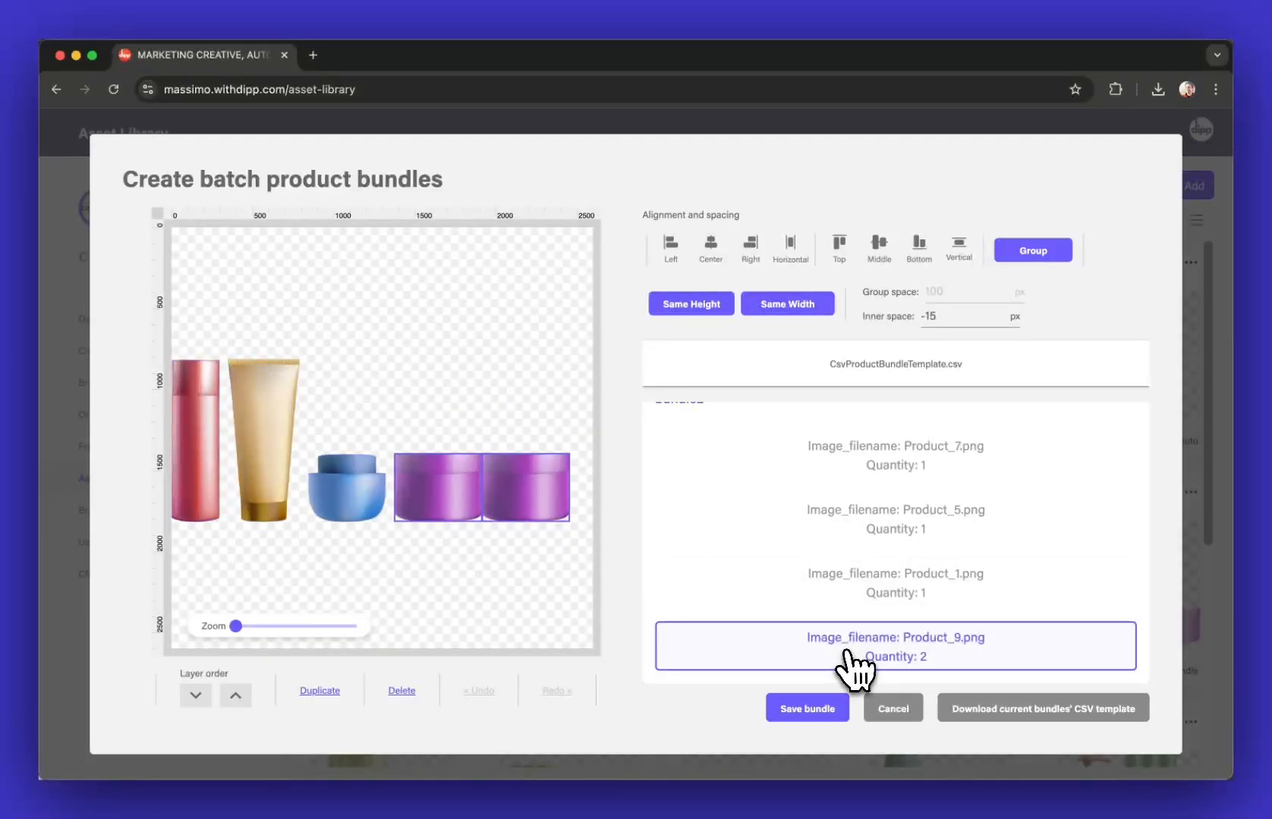
click(929, 315)
text(-145)
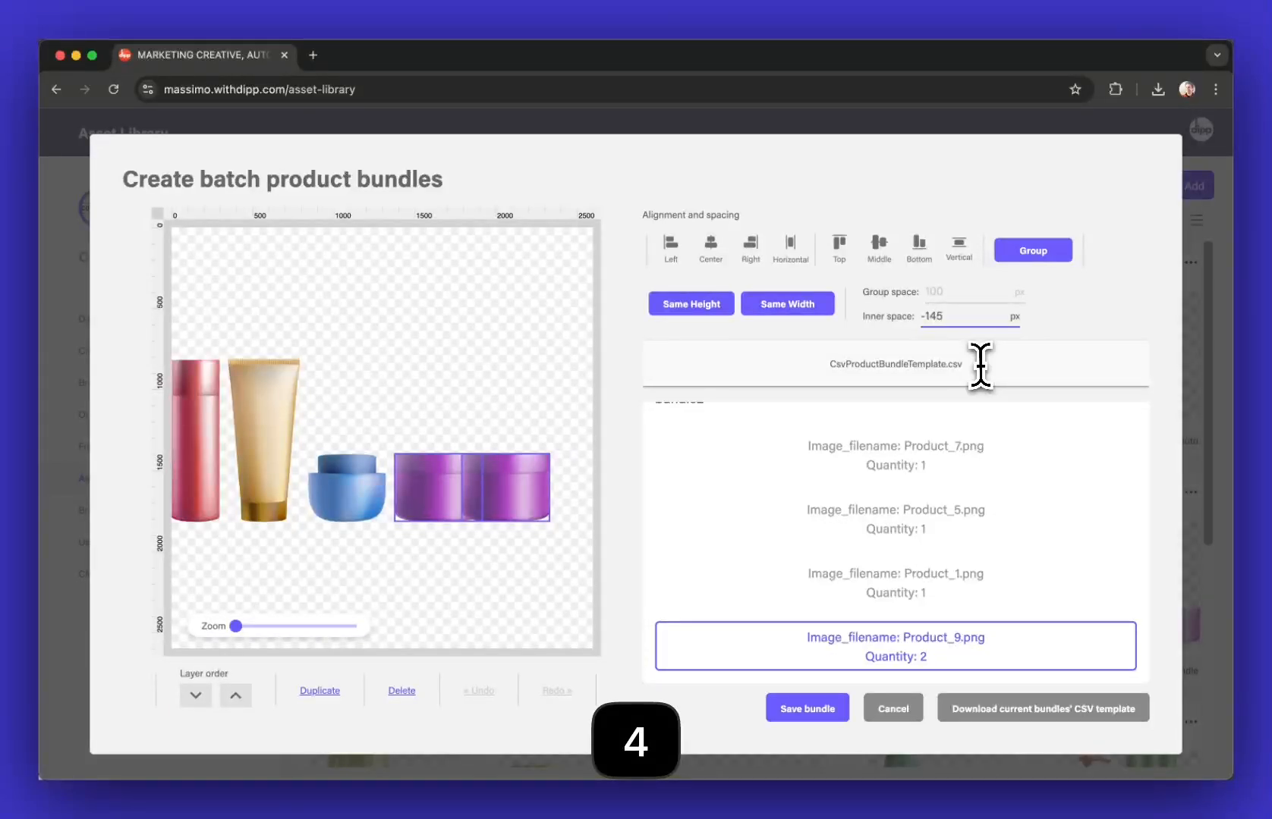
click(628, 317)
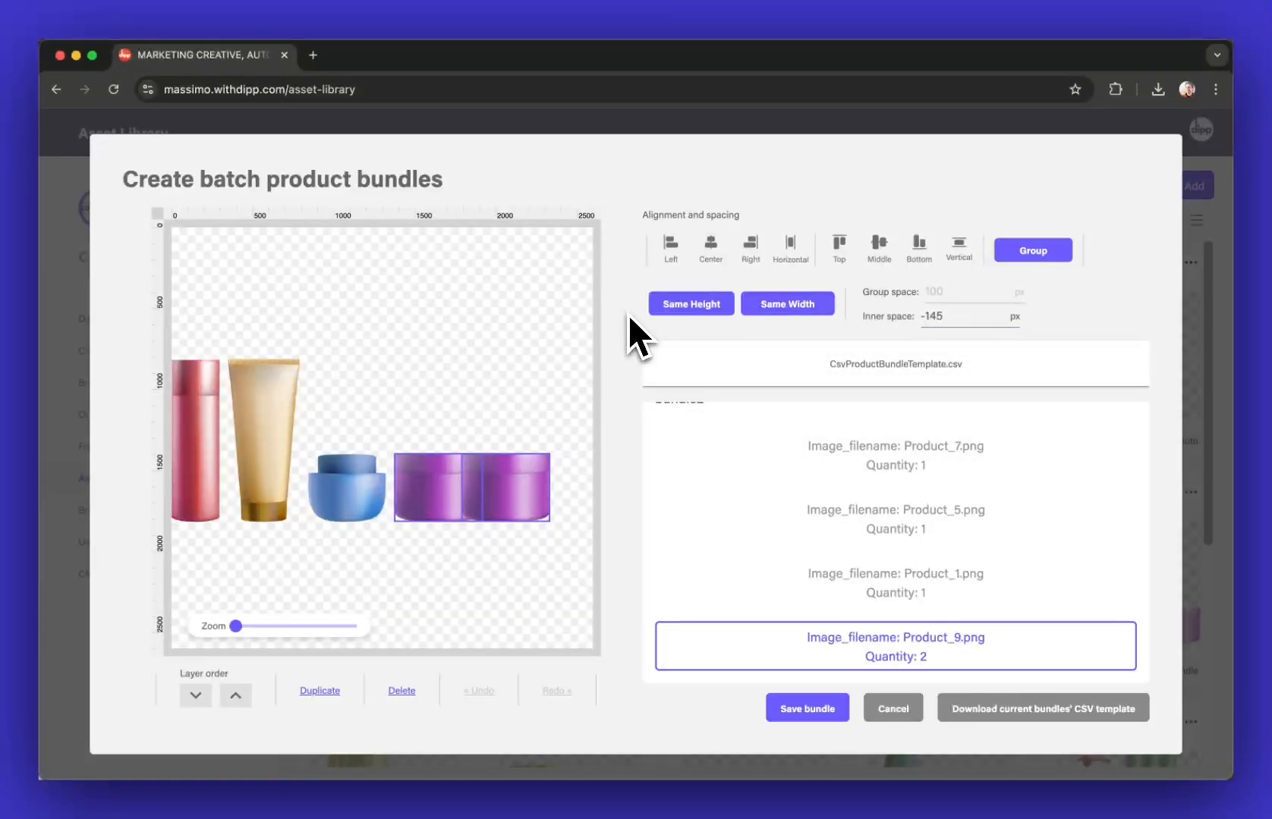
click(474, 608)
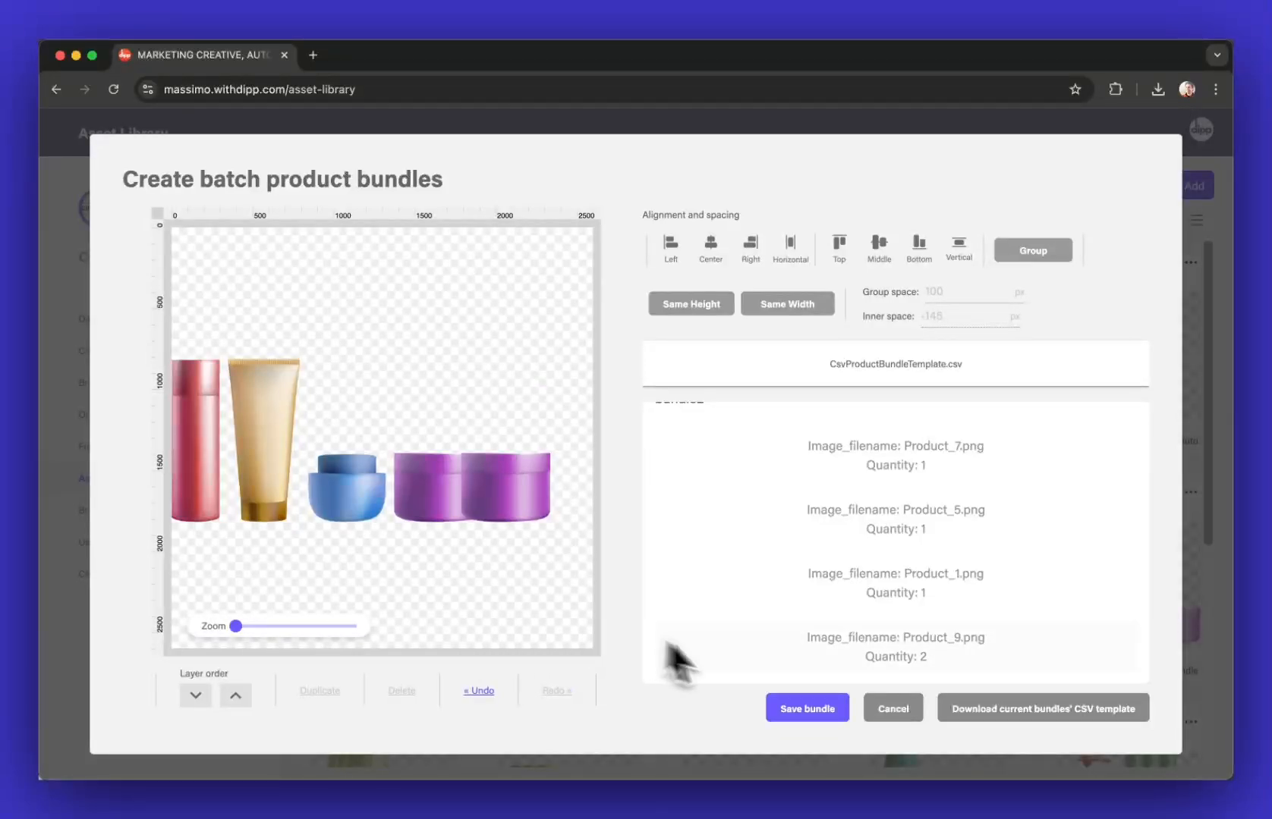
Save the batch product bundles and check bundle1 and bundle2 among all assets in the asset library.
click(809, 710)
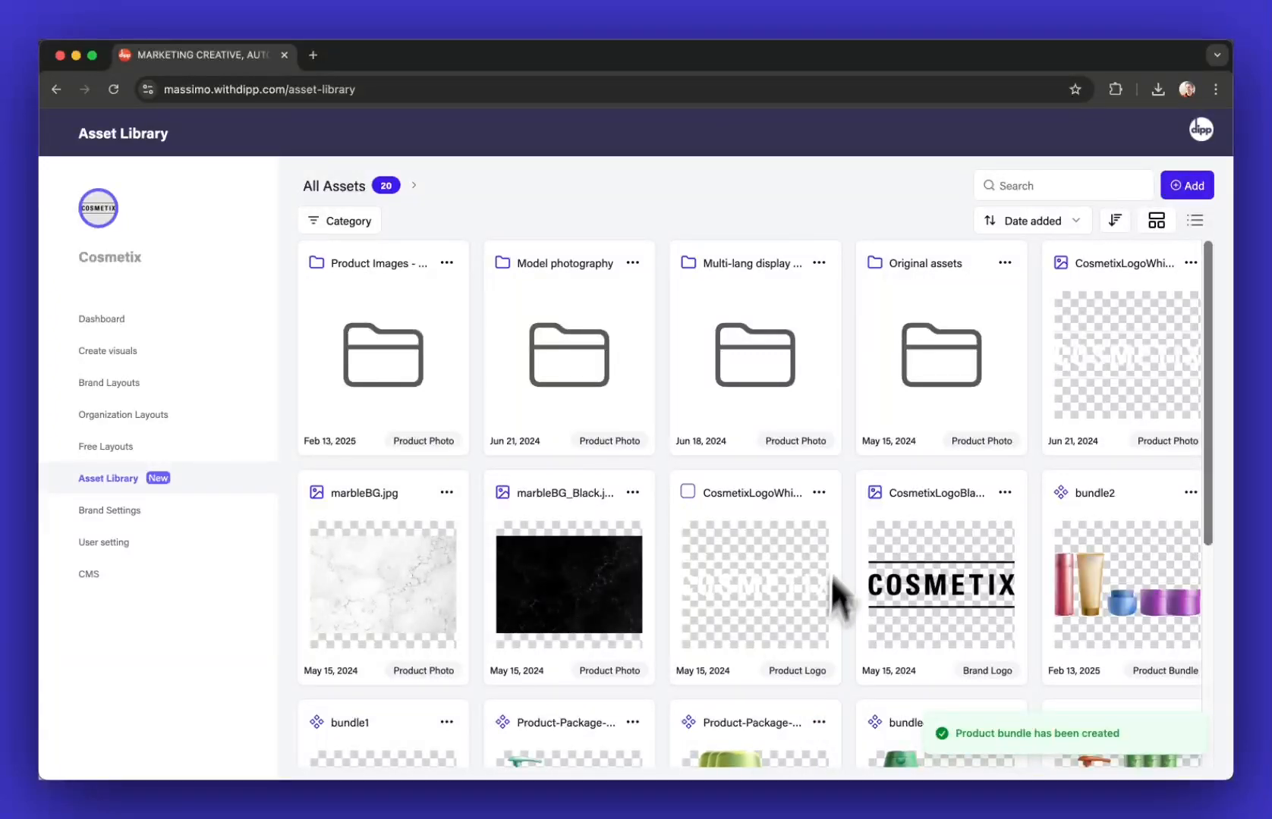
scroll(830, 577, down, 2)
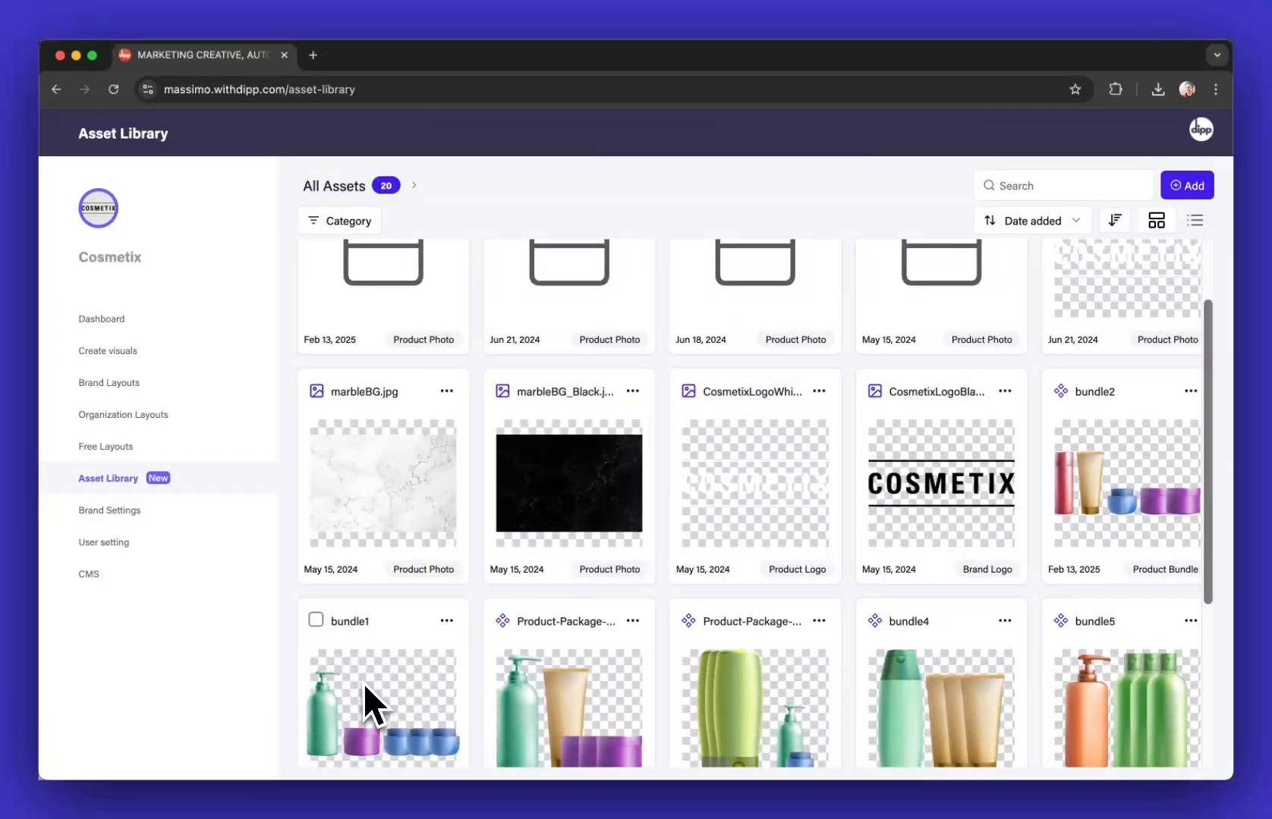
scroll(363, 683, up, 2)
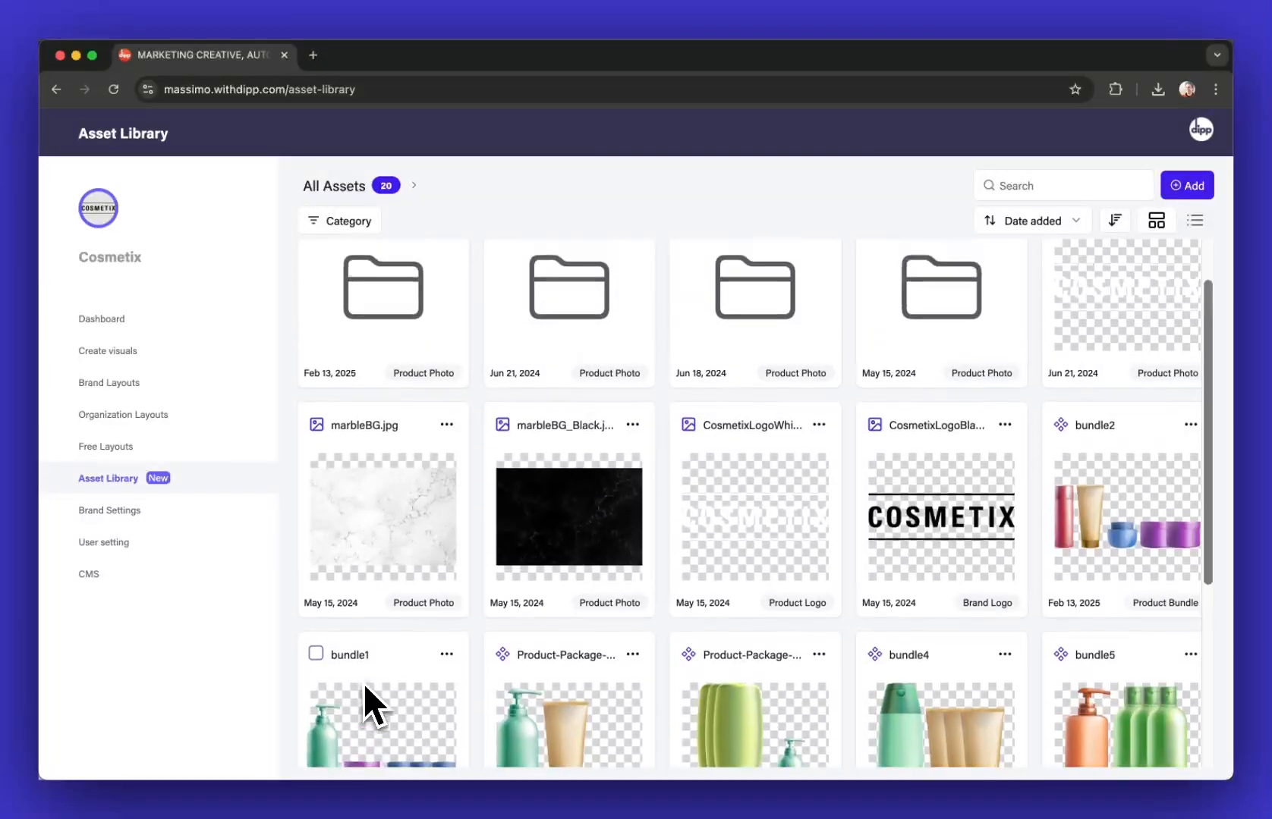